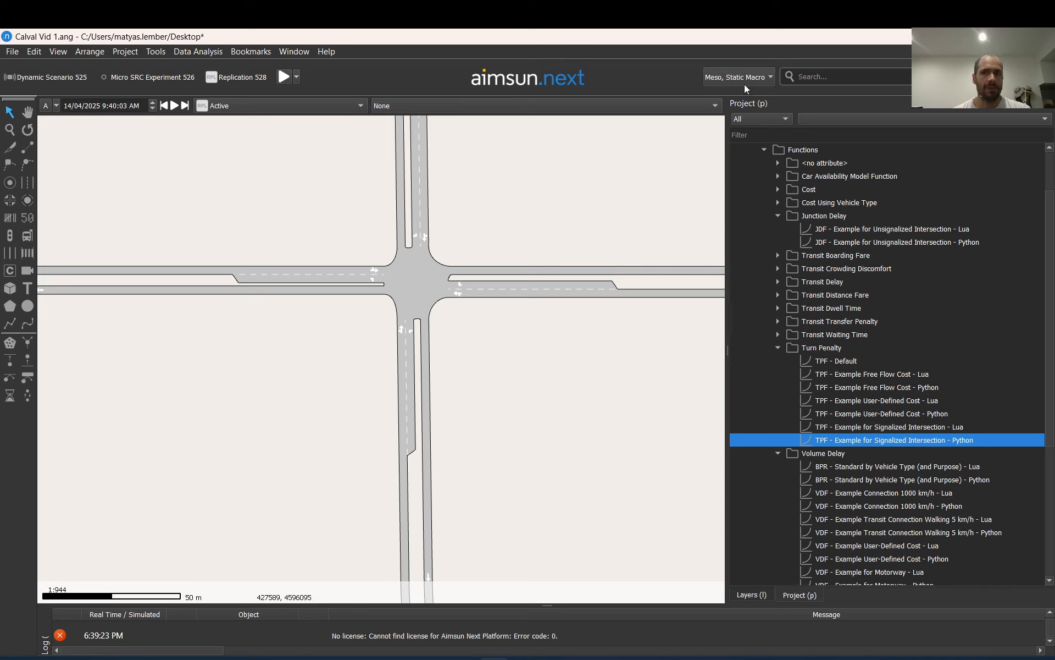
View the available modelling levels: Micro, Meso and Static Macro
click(760, 76)
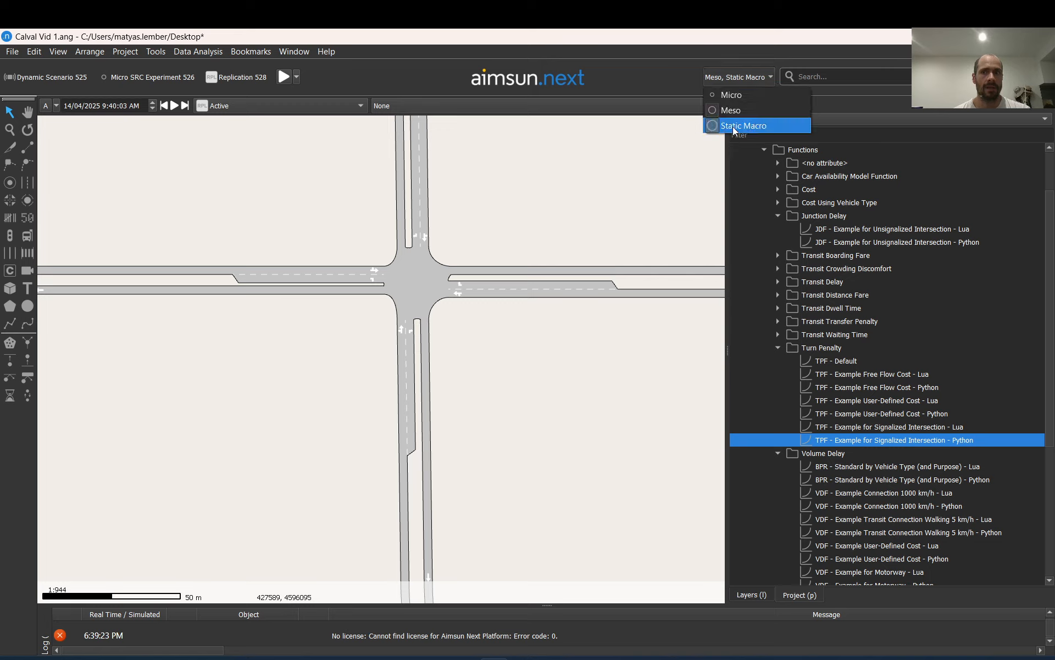
click(658, 88)
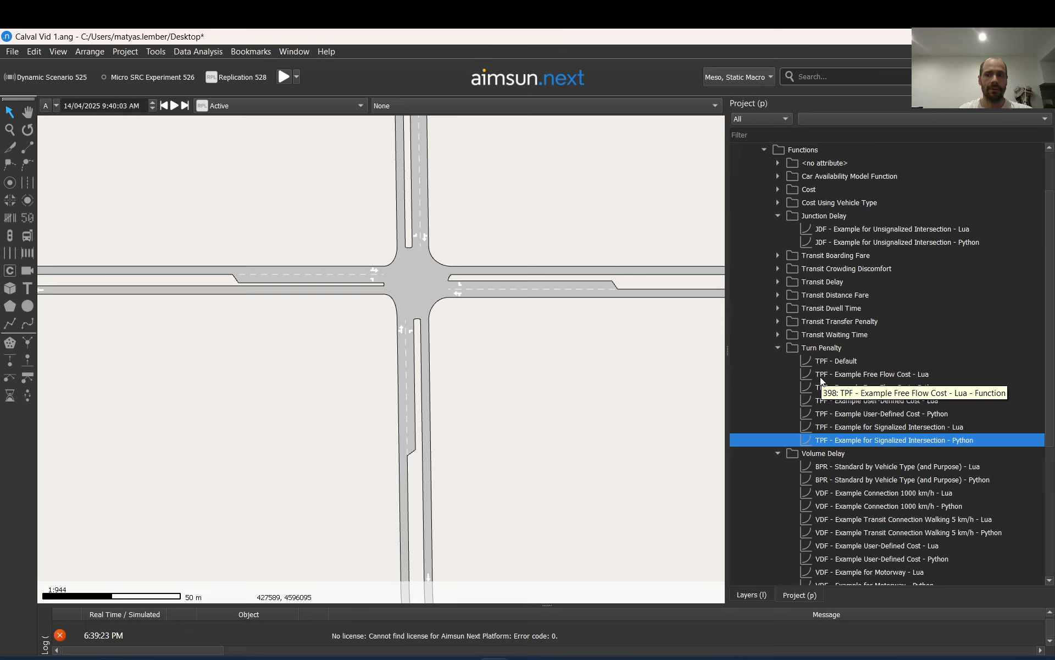
Compare the junction's eastern approach section and its turns with the Junction Delay and Turn Penalty functions in the project
scroll(819, 377, down, 1)
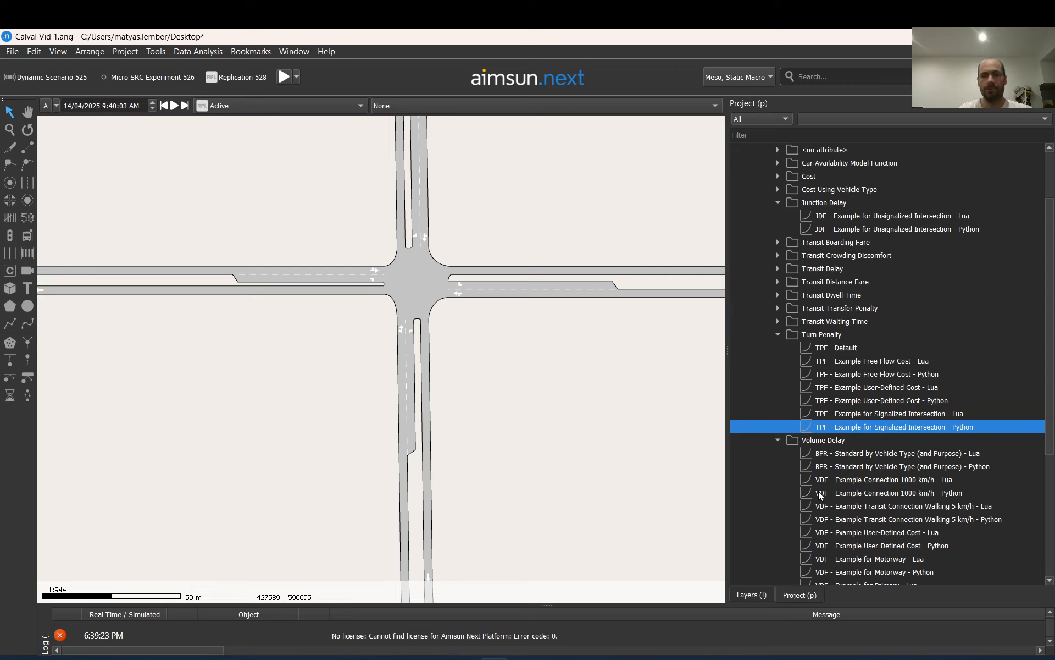
click(568, 288)
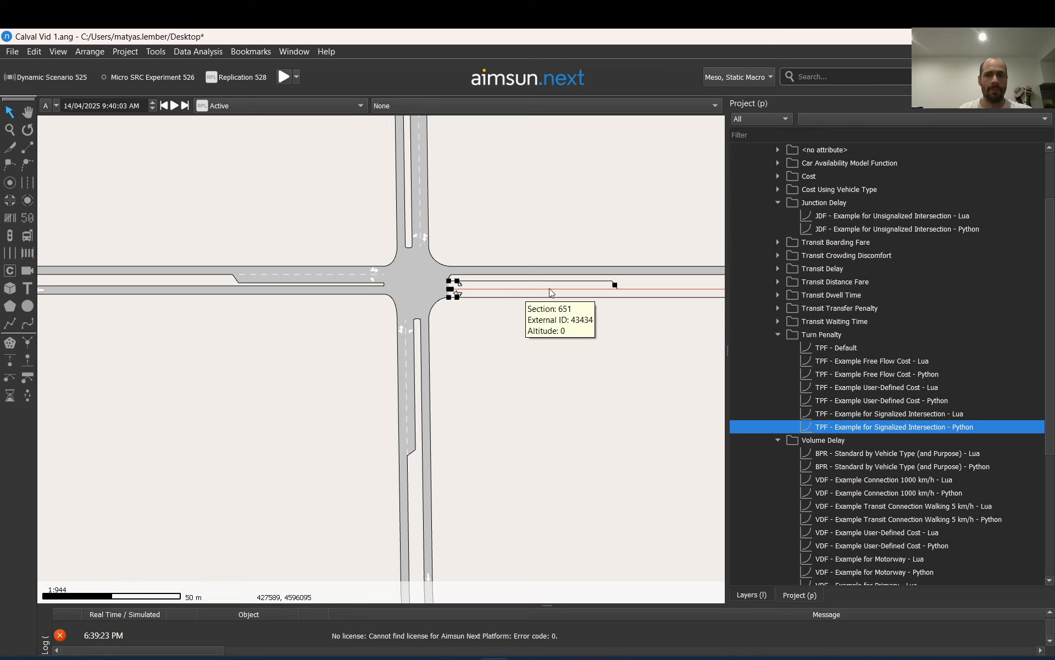
click(816, 227)
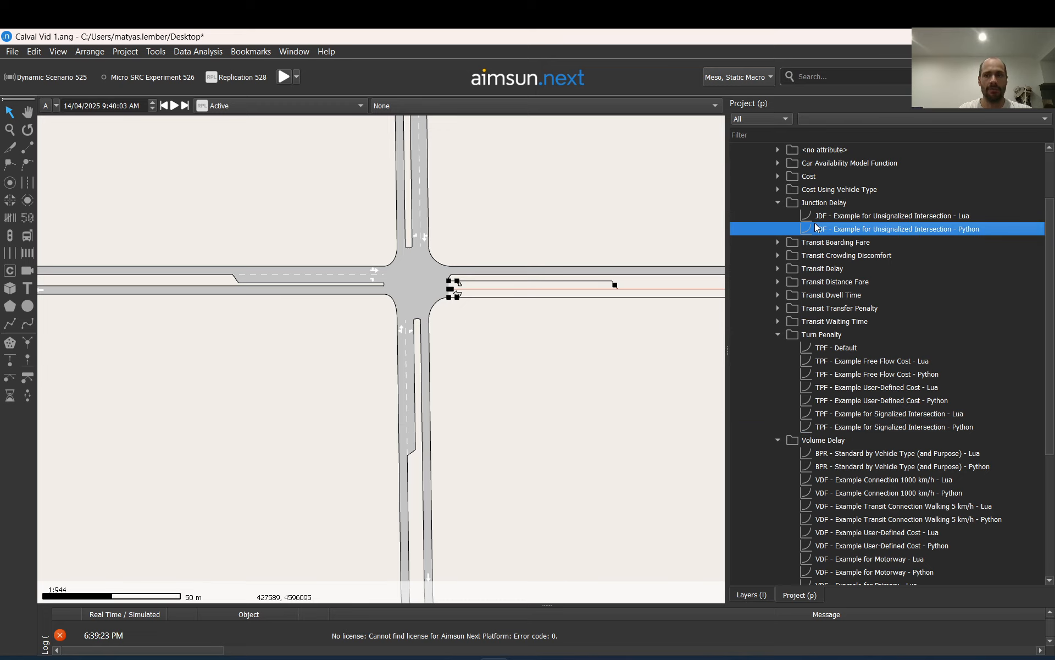
click(819, 362)
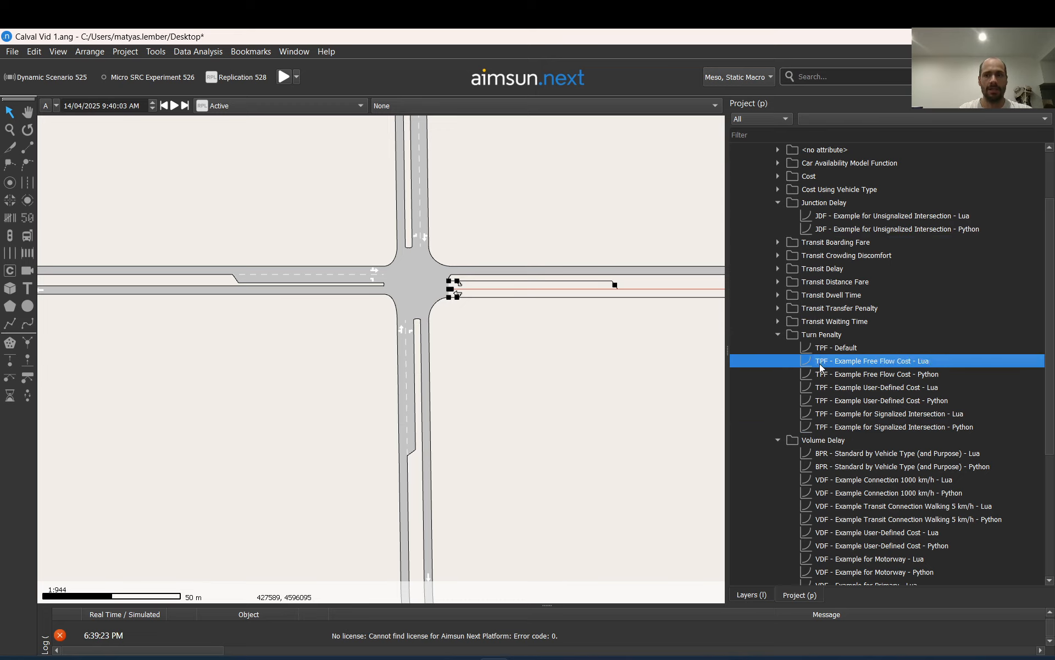
click(431, 270)
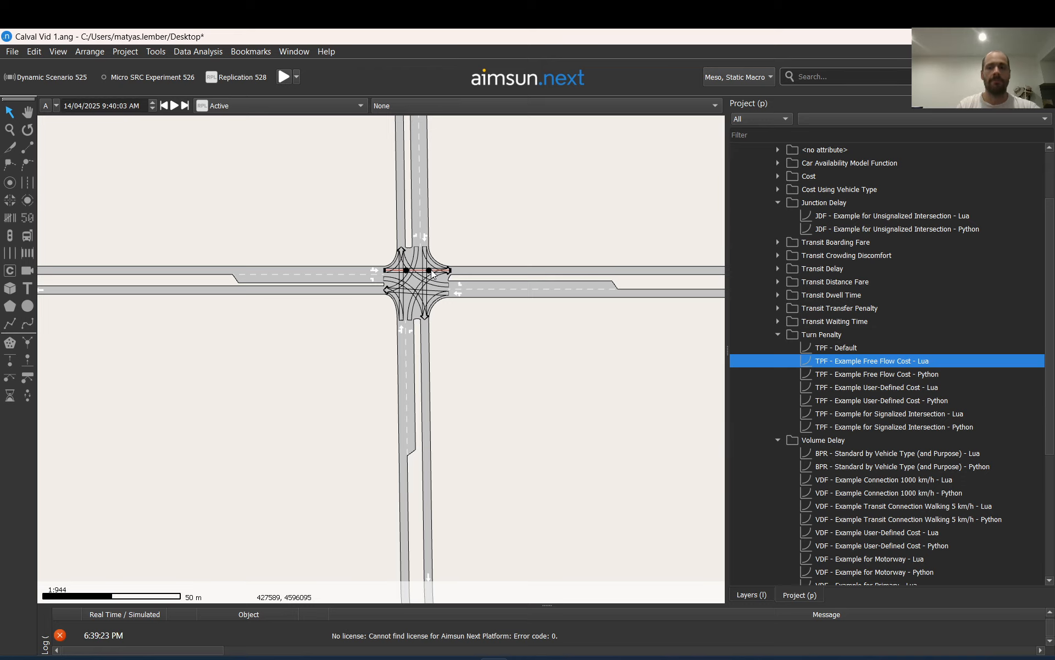
click(448, 335)
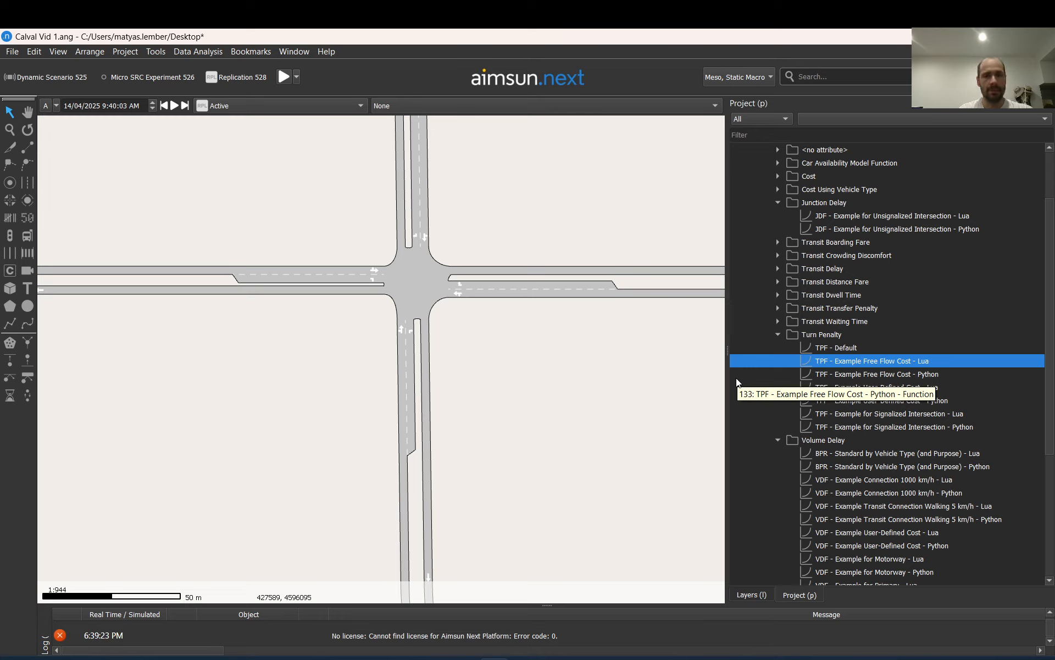
Inspect the code of the "TPF - Example Free Flow Cost - Python" function and close it
click(927, 374)
double_click(927, 374)
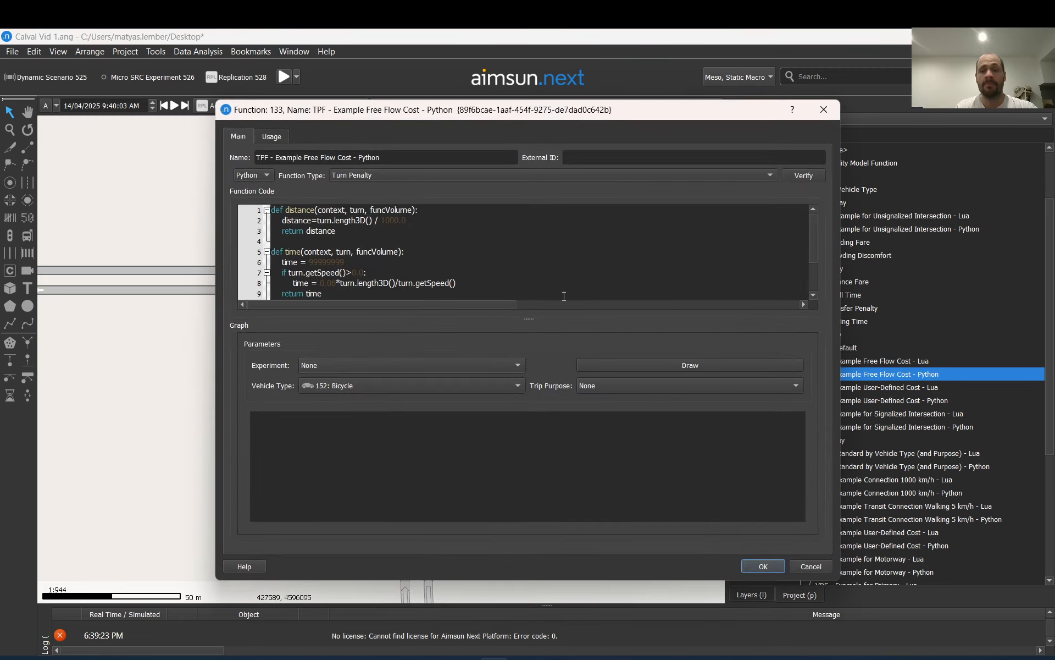
scroll(447, 261, down, 2)
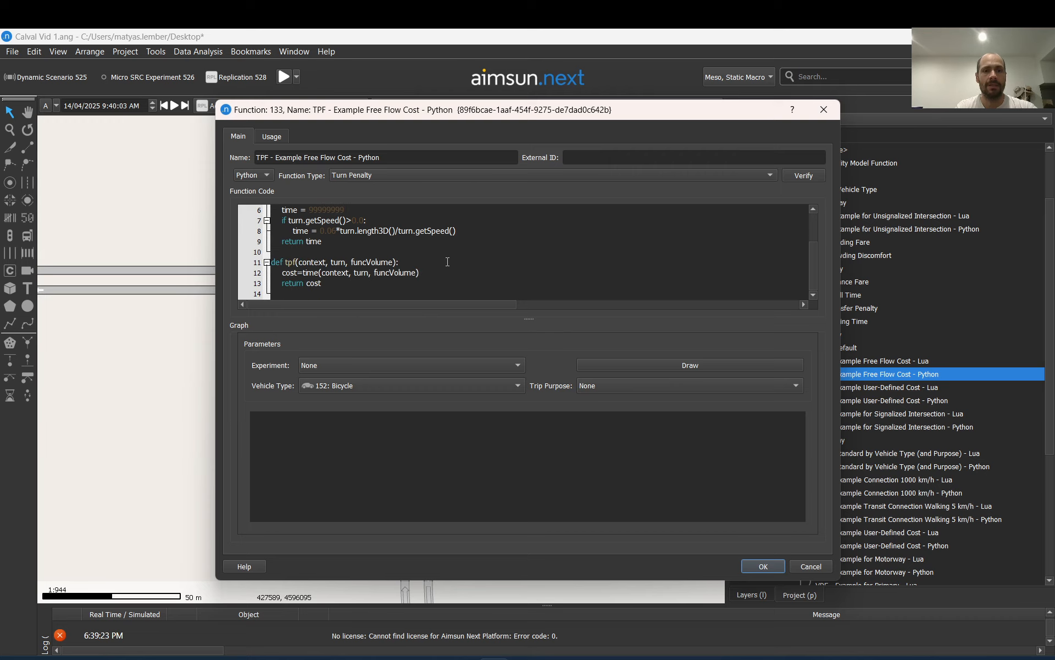
scroll(447, 262, up, 2)
click(825, 108)
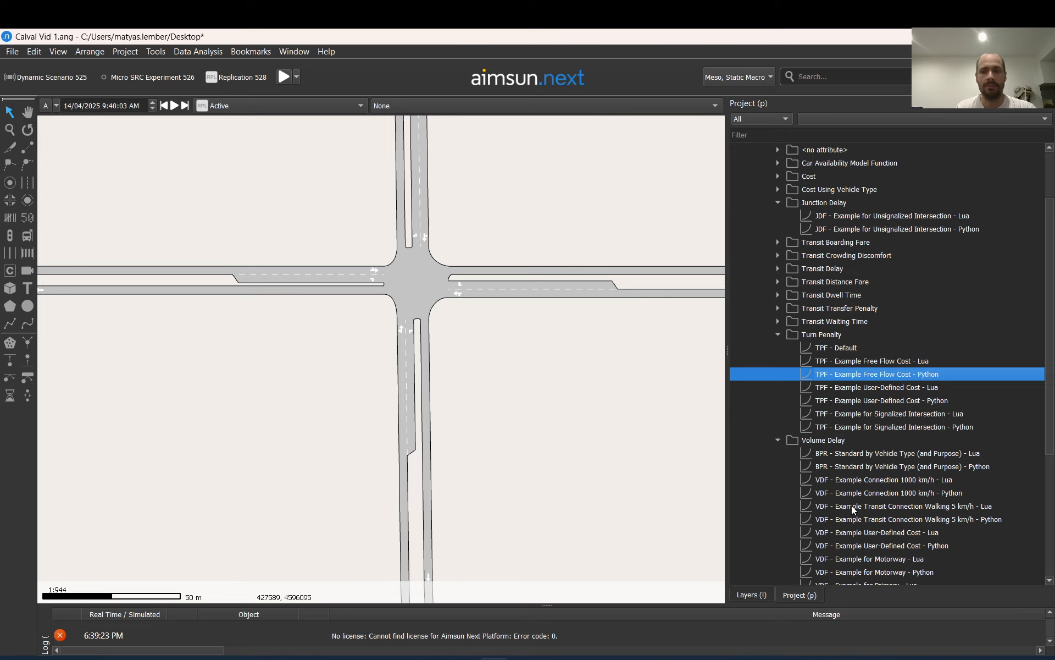
Inspect the code of "JDF - Example for Unsignalized Intersection - Python", focusing on the jdf definition at its end
double_click(835, 229)
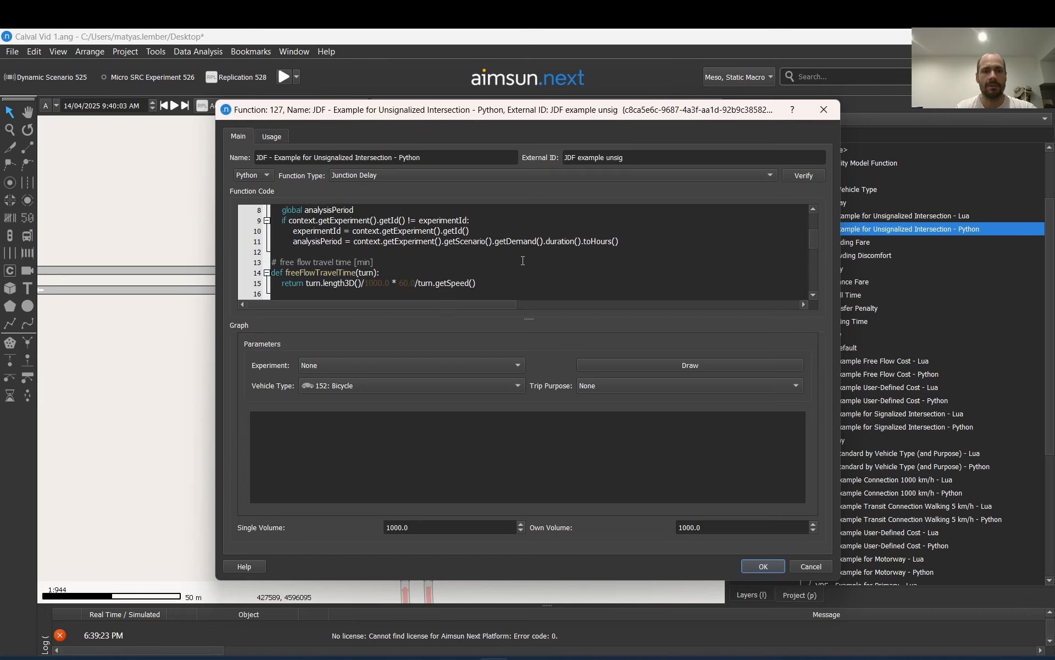
scroll(523, 261, down, 6)
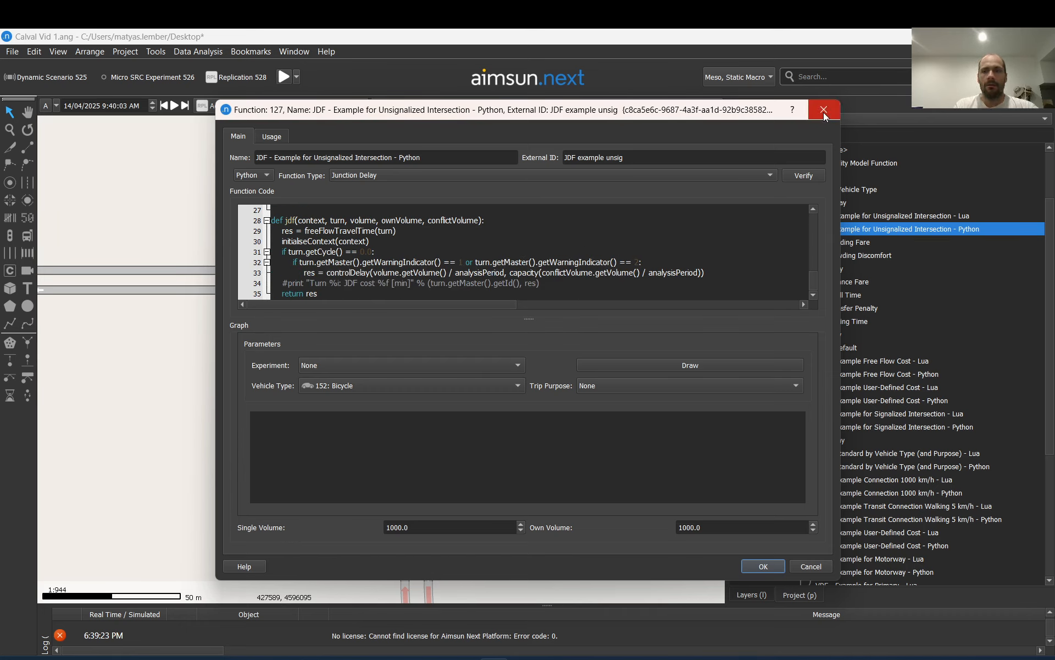
click(557, 260)
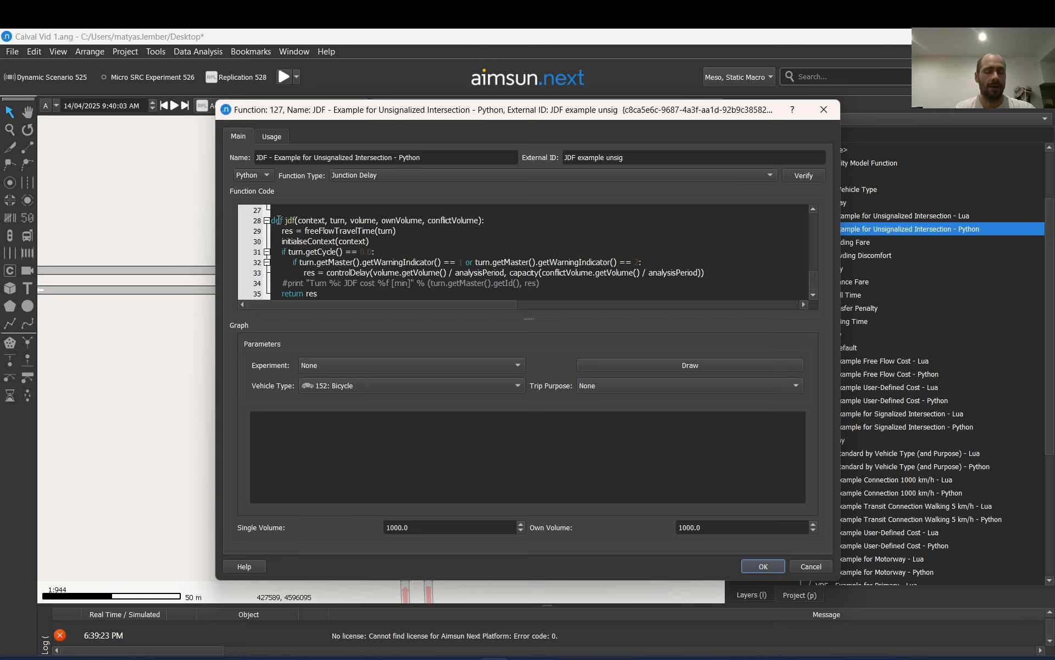
drag(280, 220, 488, 292)
click(488, 291)
Try uncommenting the print statement on line 34 of the jdf function, and discard the edit
drag(283, 282, 549, 284)
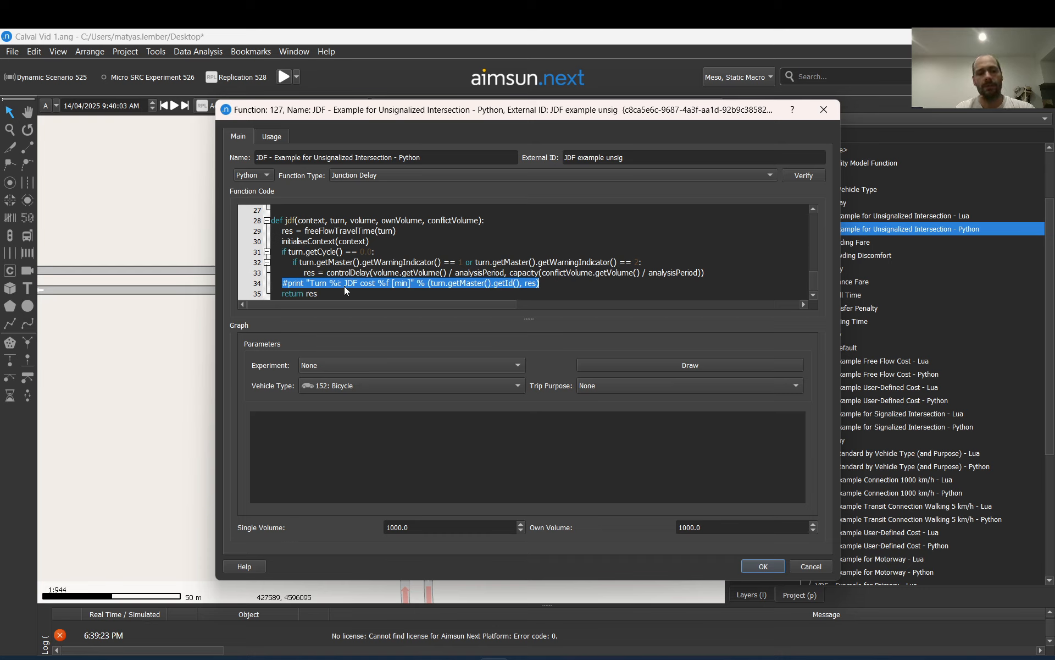
click(287, 283)
drag(287, 283, 281, 283)
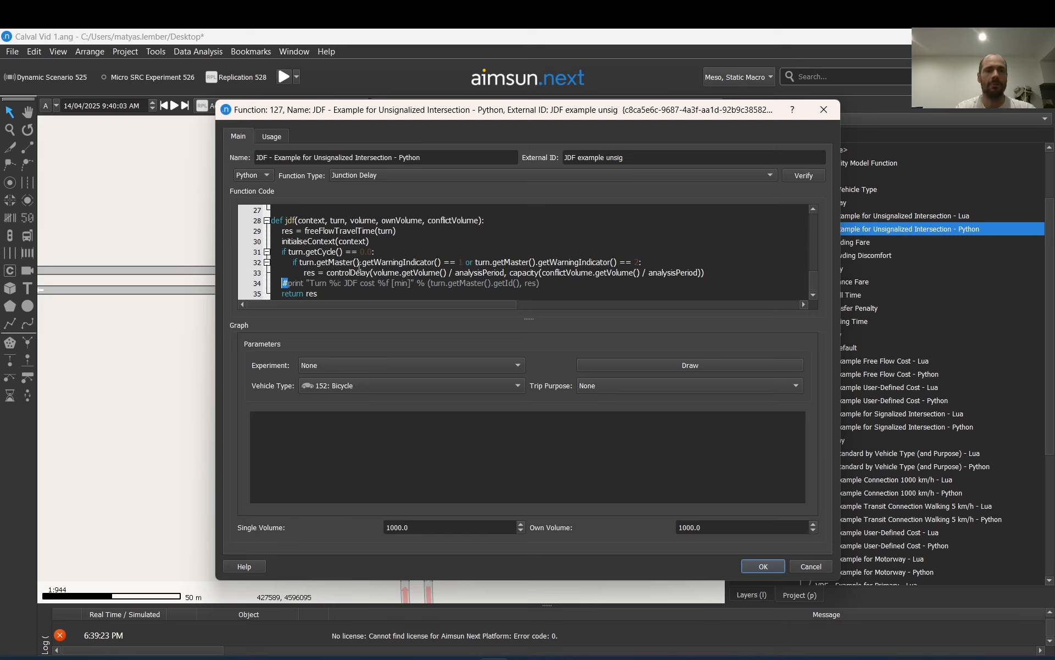
key(Delete)
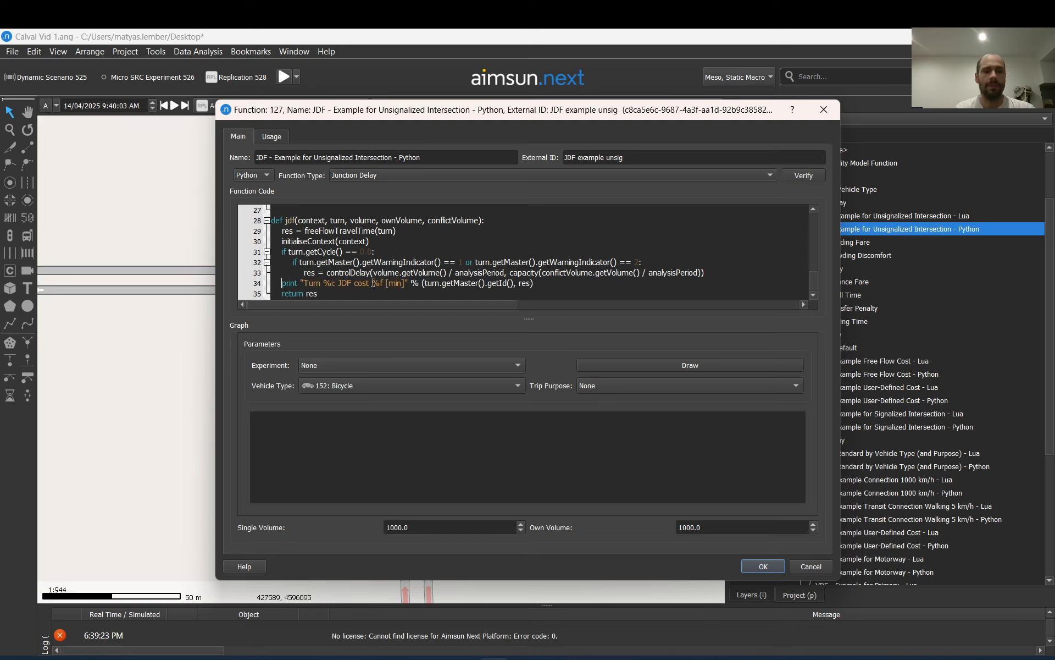
click(814, 566)
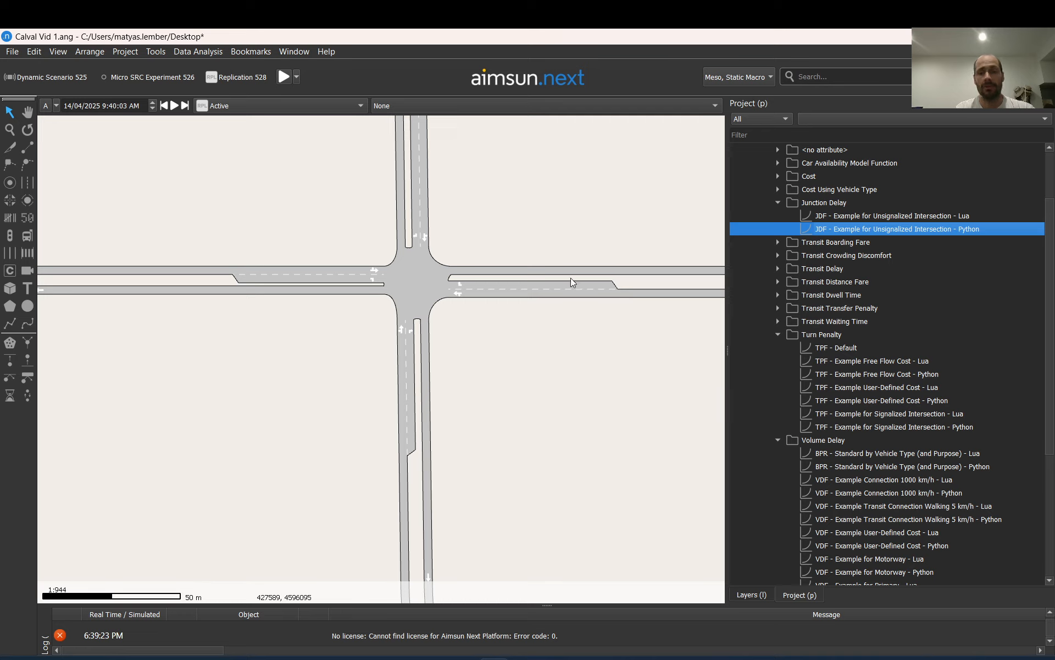
Examine the turns at the intersection without yield markings, including the movements from the northern approach
click(434, 266)
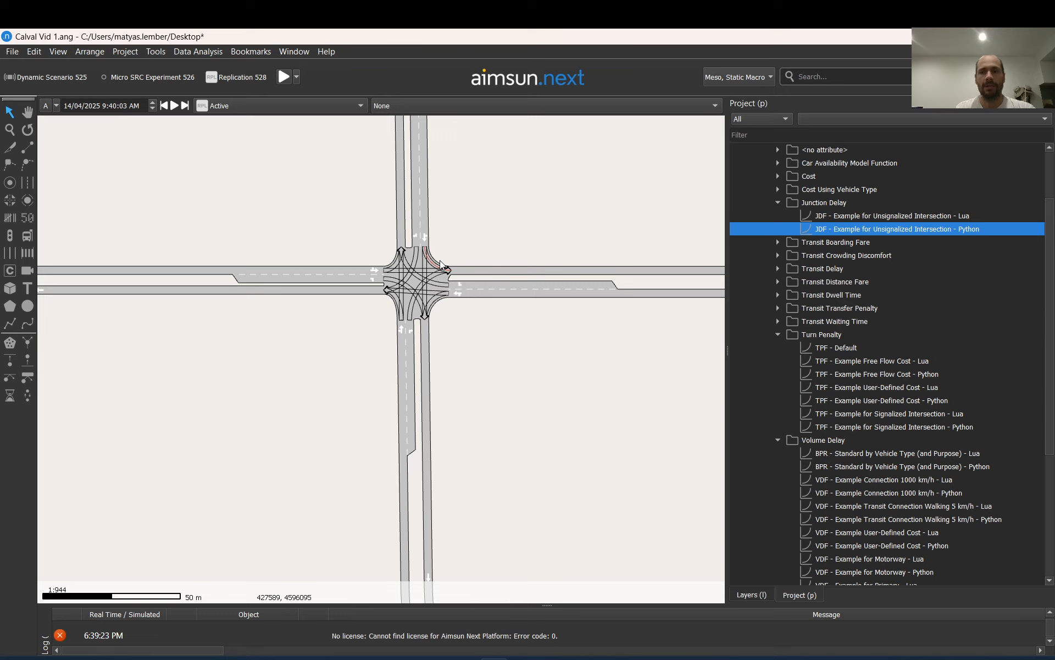
scroll(440, 260, up, 5)
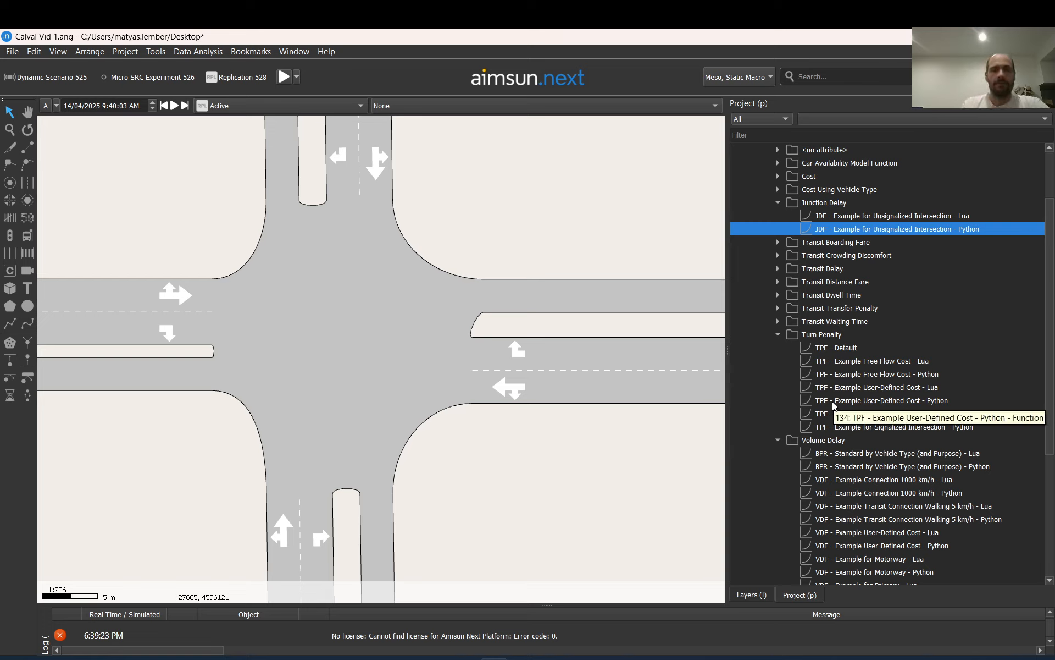
click(402, 274)
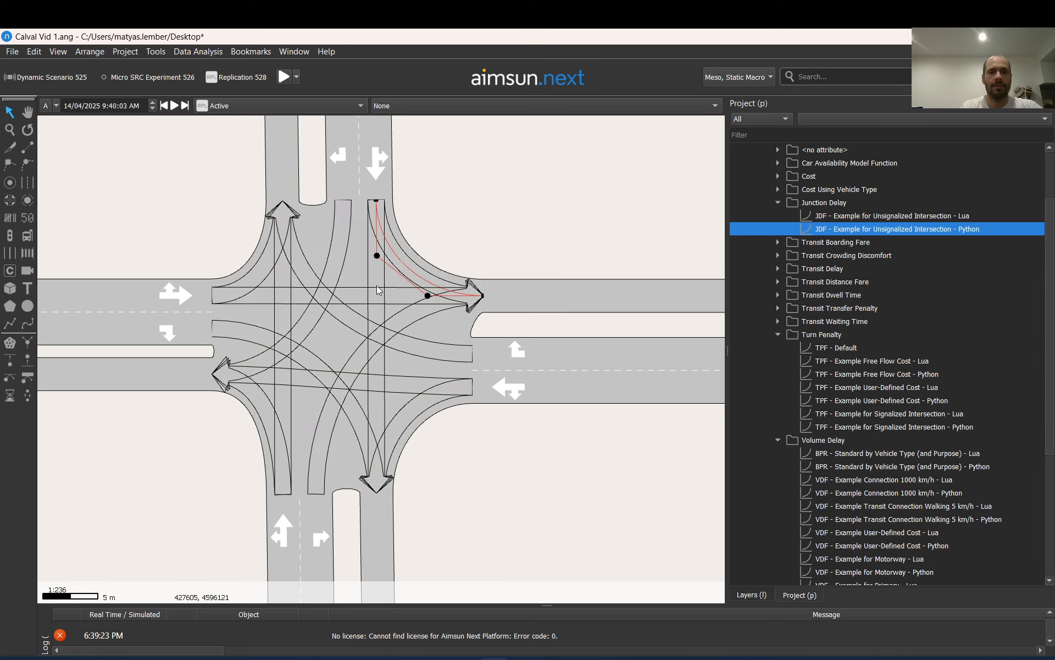
click(375, 285)
click(344, 269)
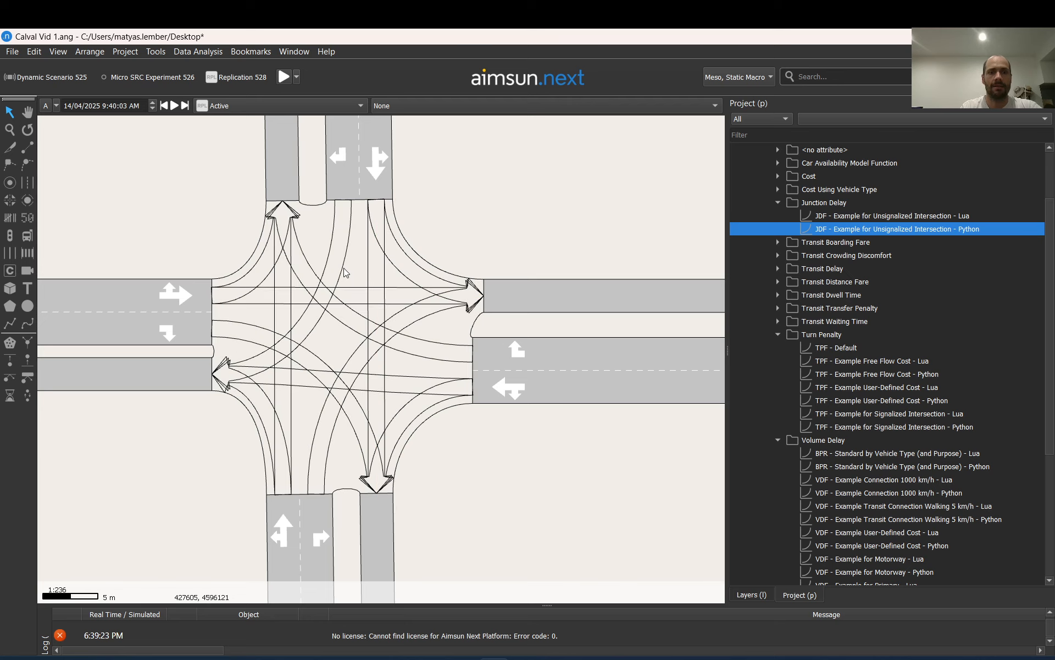
click(340, 259)
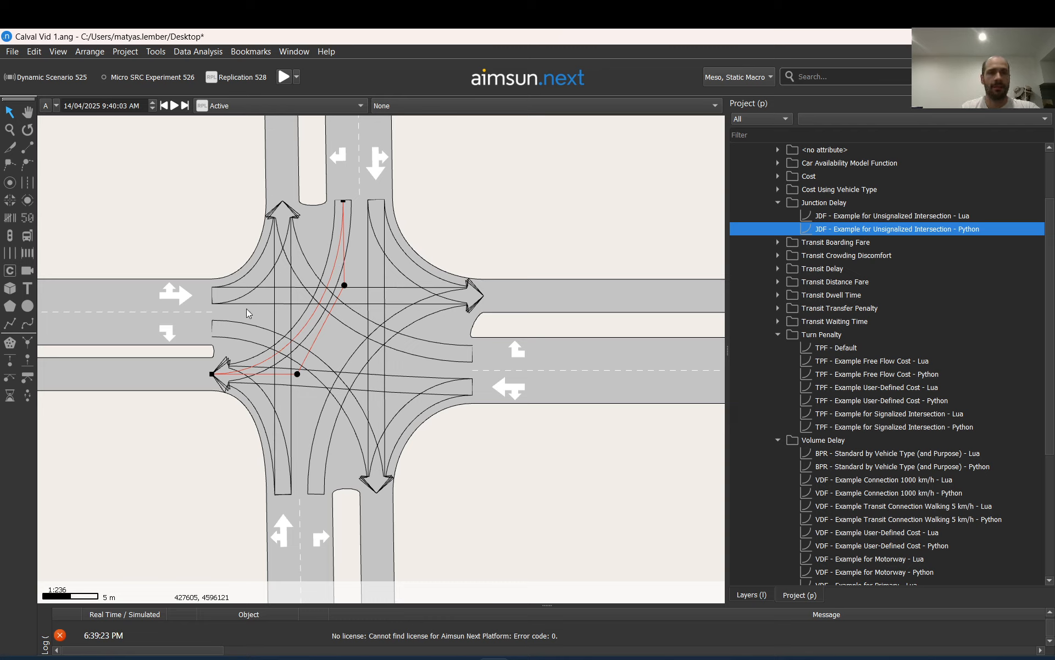
Examine the mid-block connections east of the intersection and the northbound through turn inside the intersection
scroll(298, 308, down, 3)
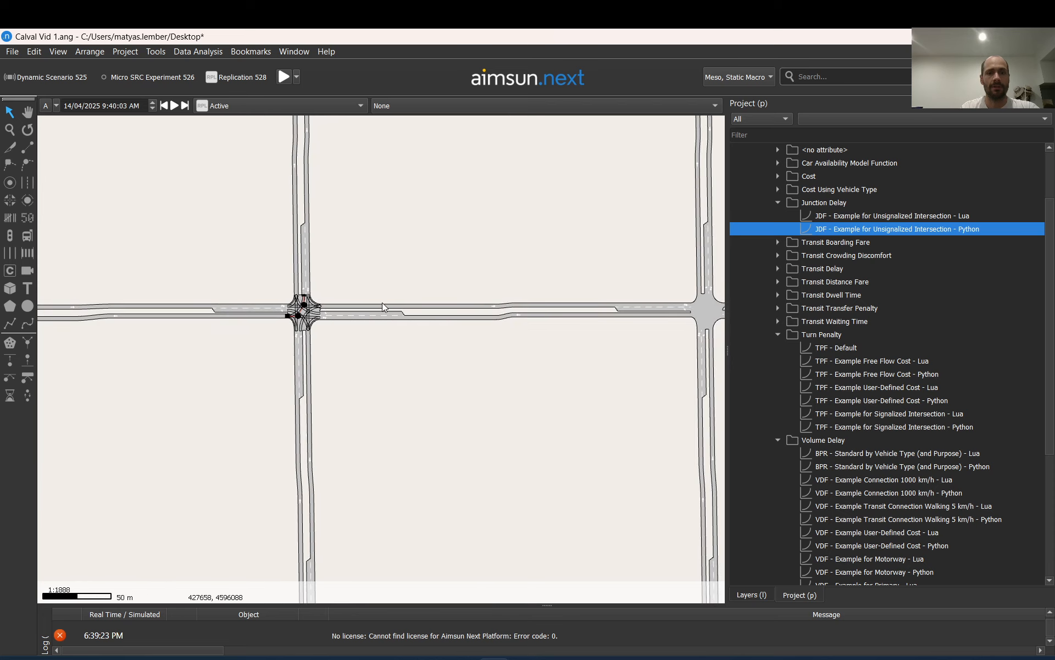
scroll(511, 309, up, 4)
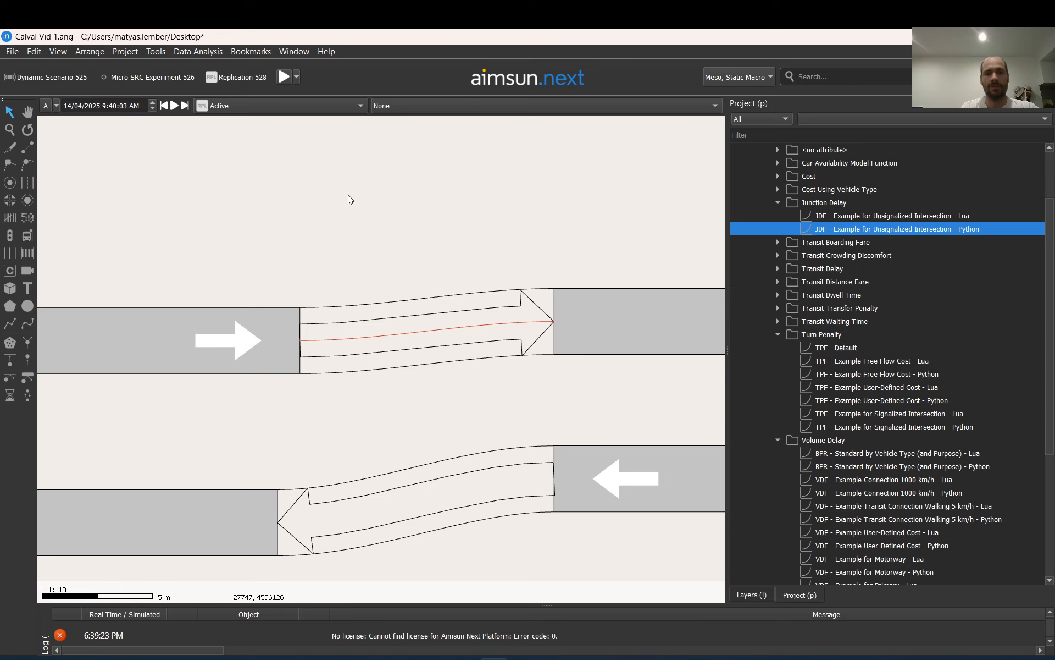
scroll(588, 362, down, 3)
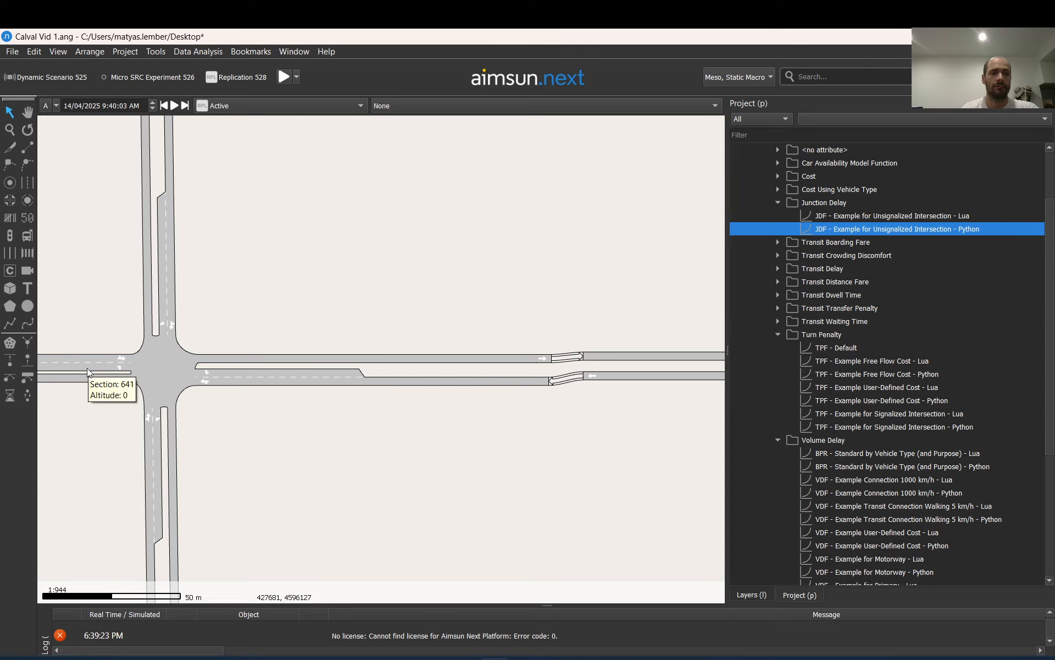
scroll(123, 364, up, 3)
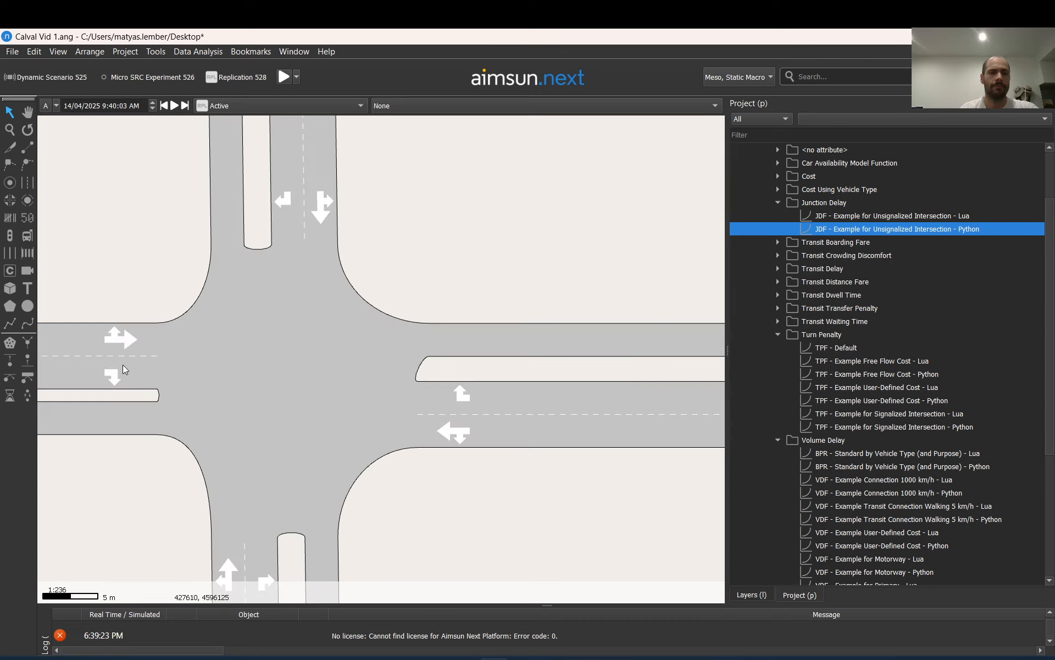
click(221, 319)
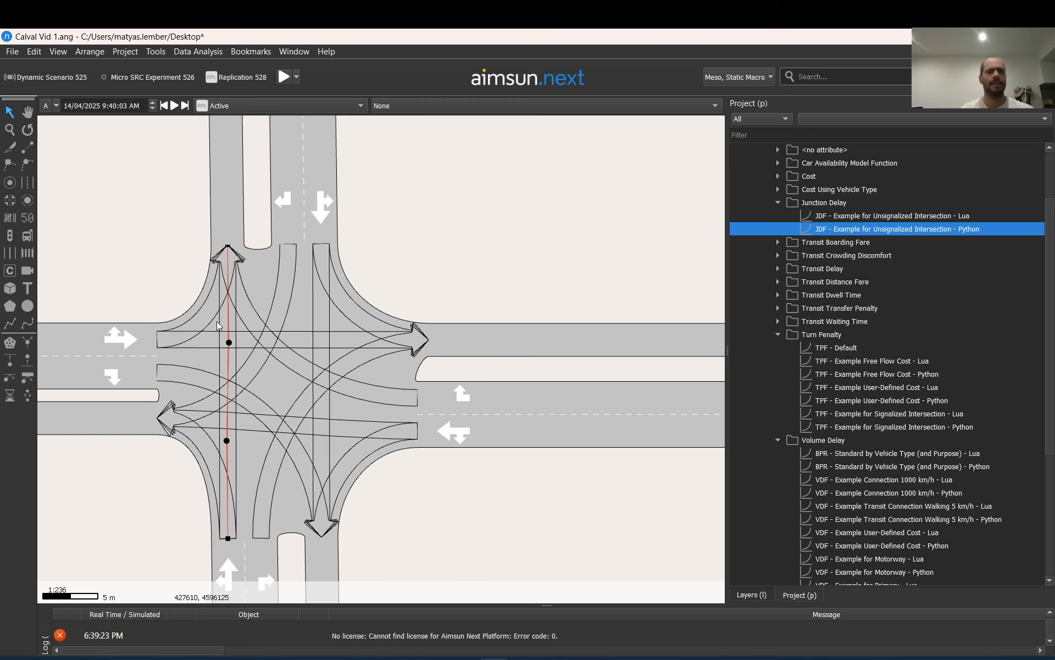
scroll(219, 326, down, 9)
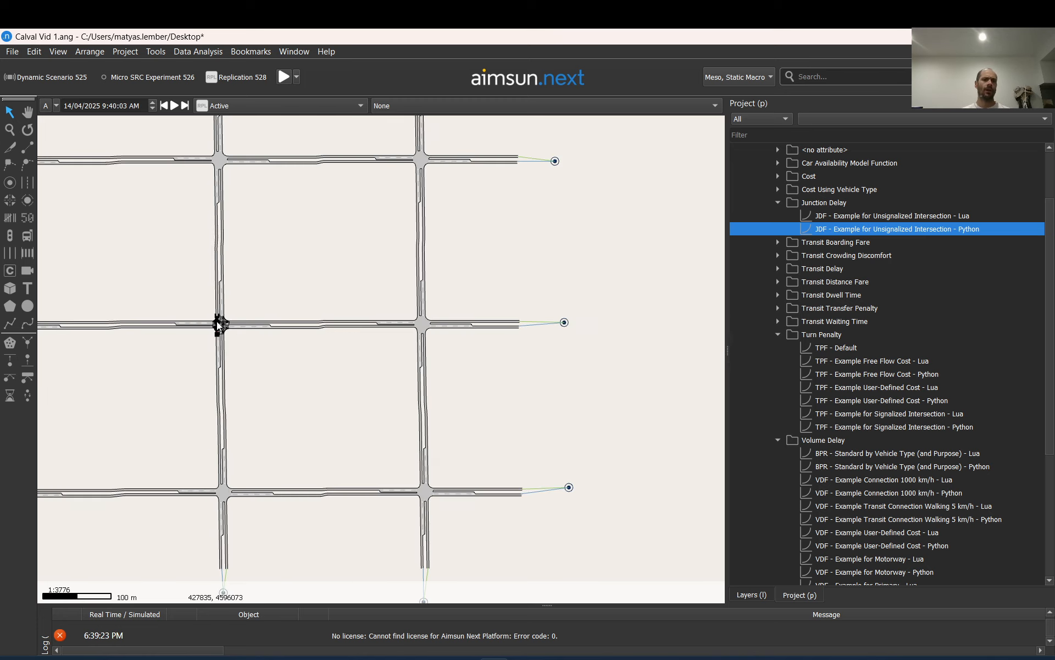
Examine the turns at the intersection with red yield triangles, including those from the western approach, and select its node
scroll(115, 285, up, 5)
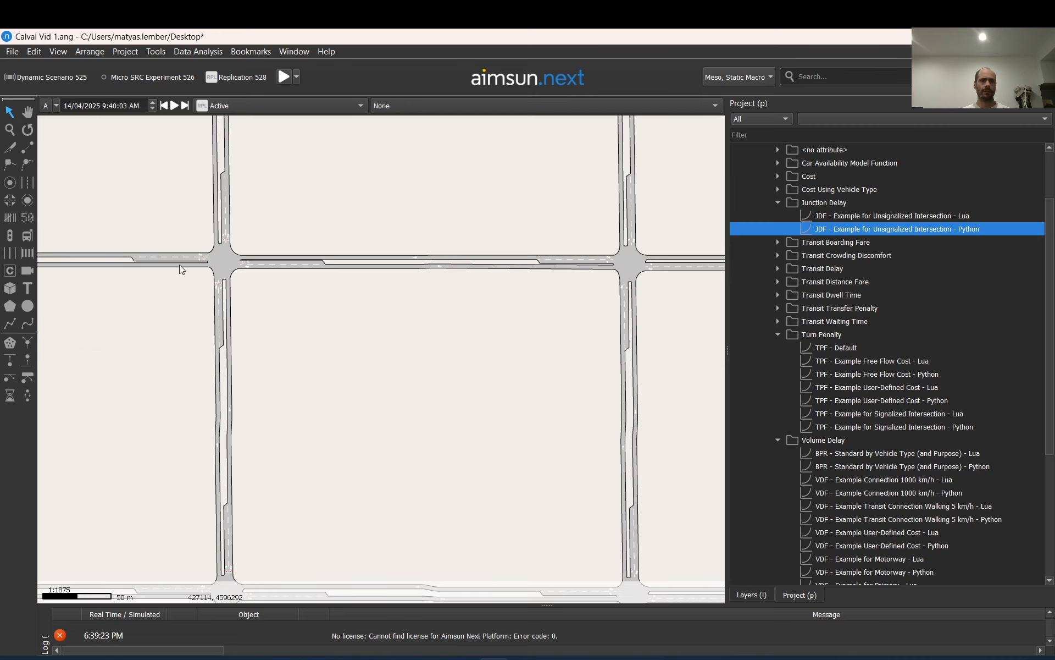
scroll(207, 259, up, 4)
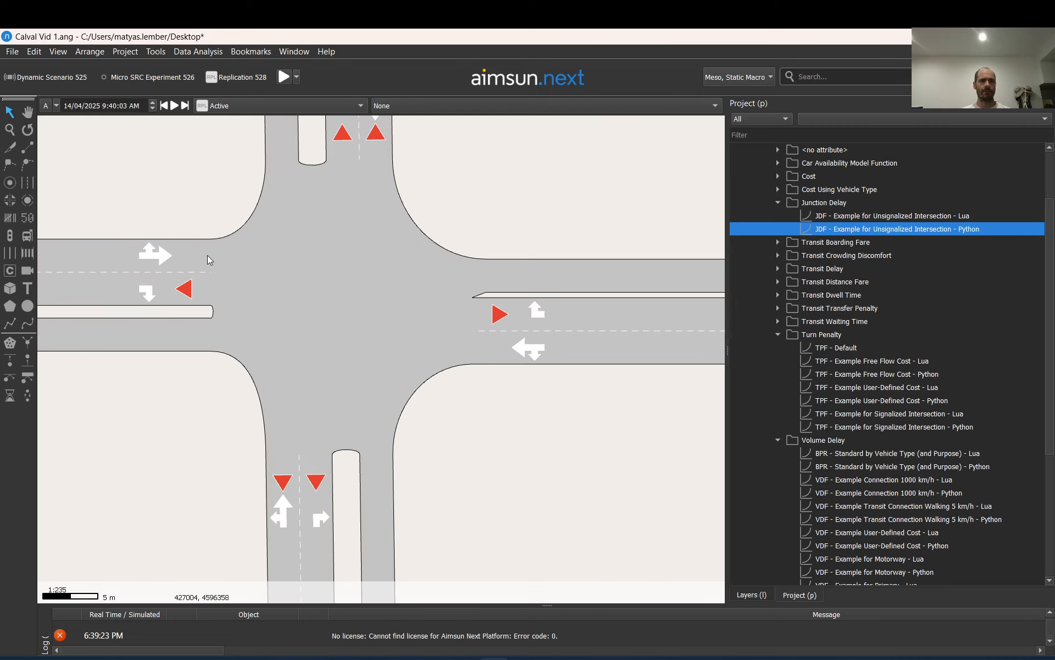
click(288, 354)
click(519, 323)
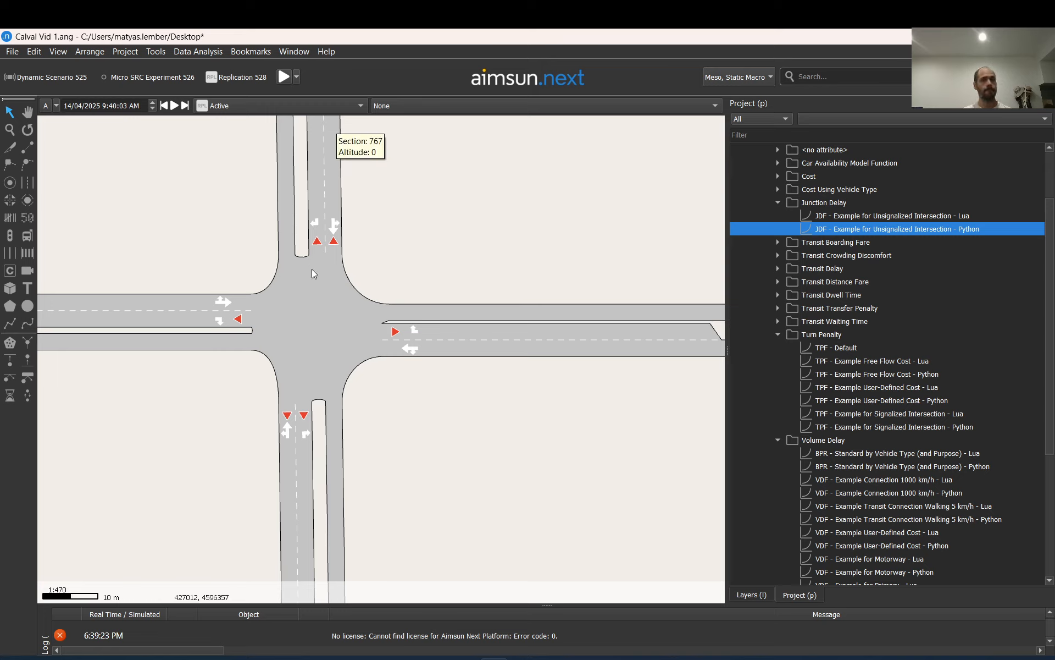
click(265, 300)
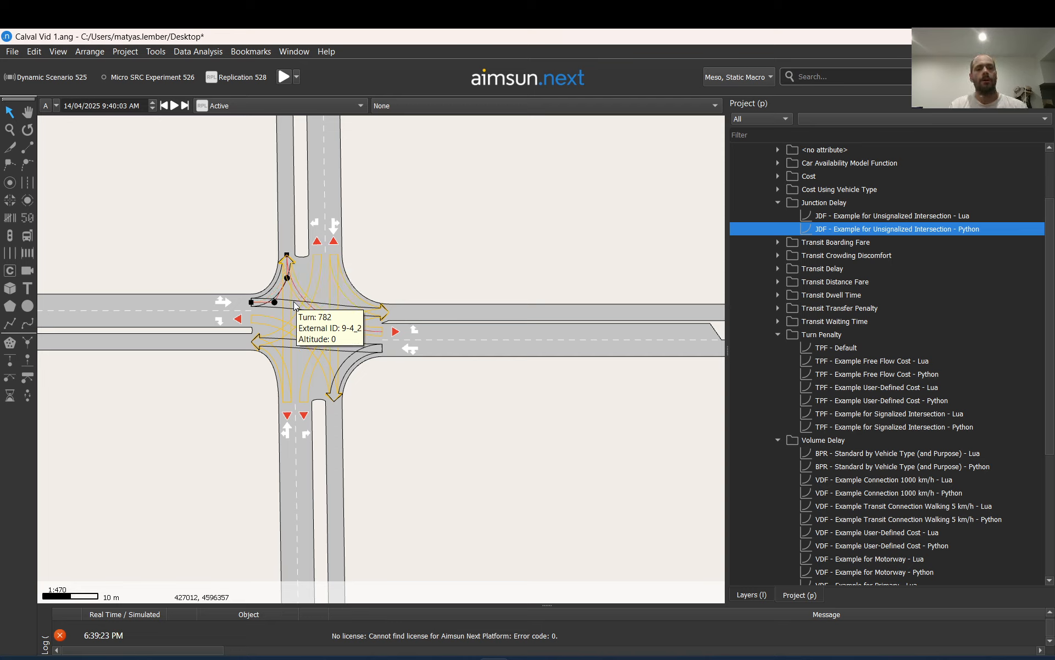
click(269, 321)
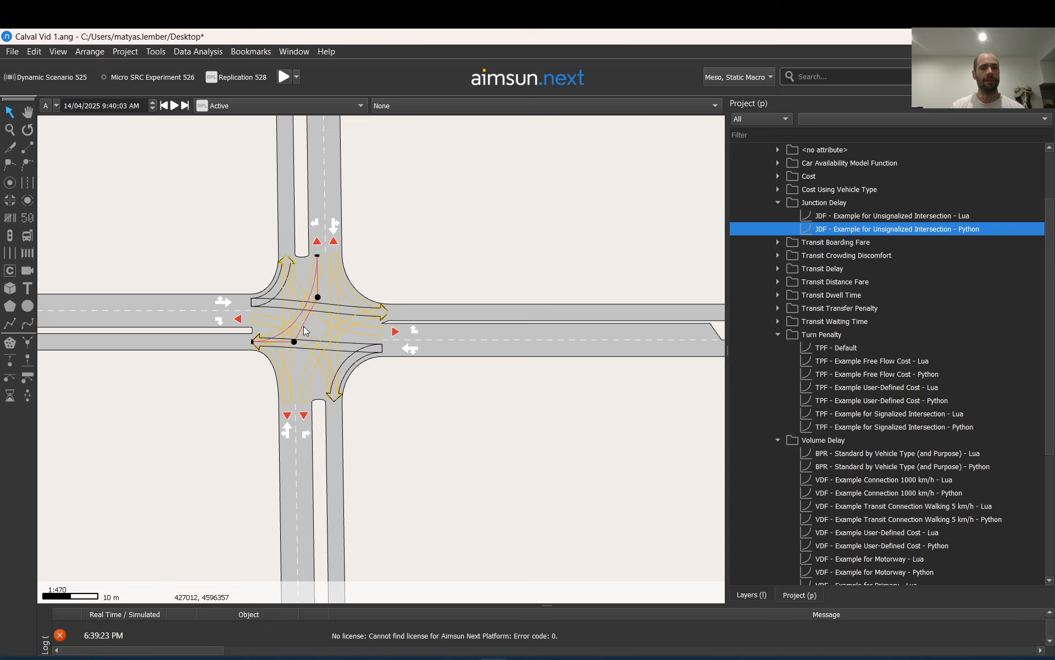
click(303, 325)
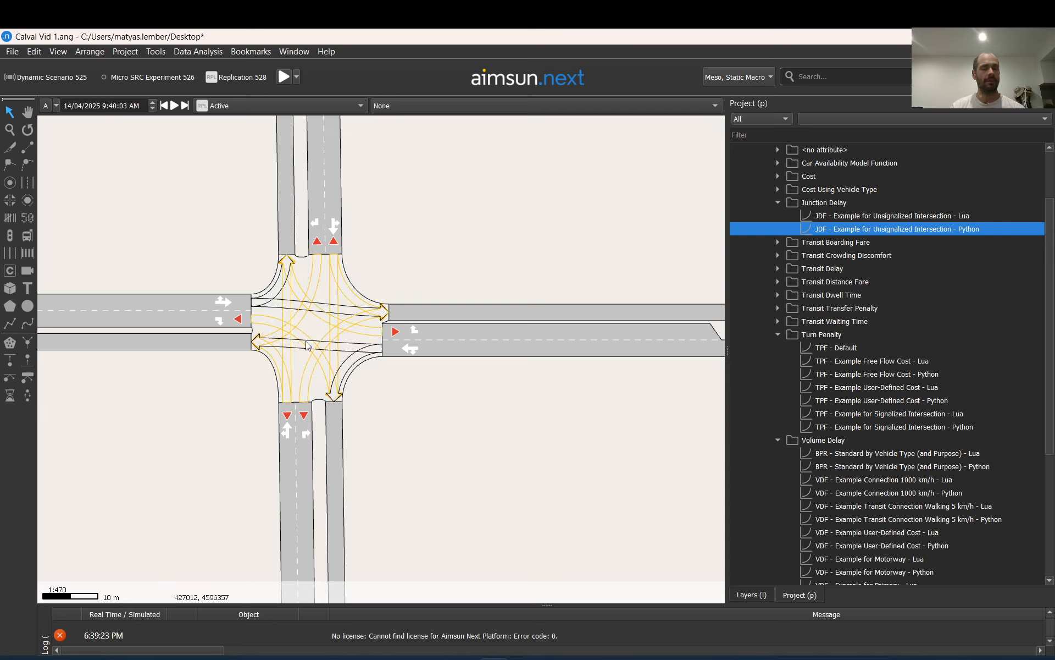
Examine the western approach's right turn and the node at the yield intersection, and select the Python turn penalty example for signalized intersections
mouse_move(383, 359)
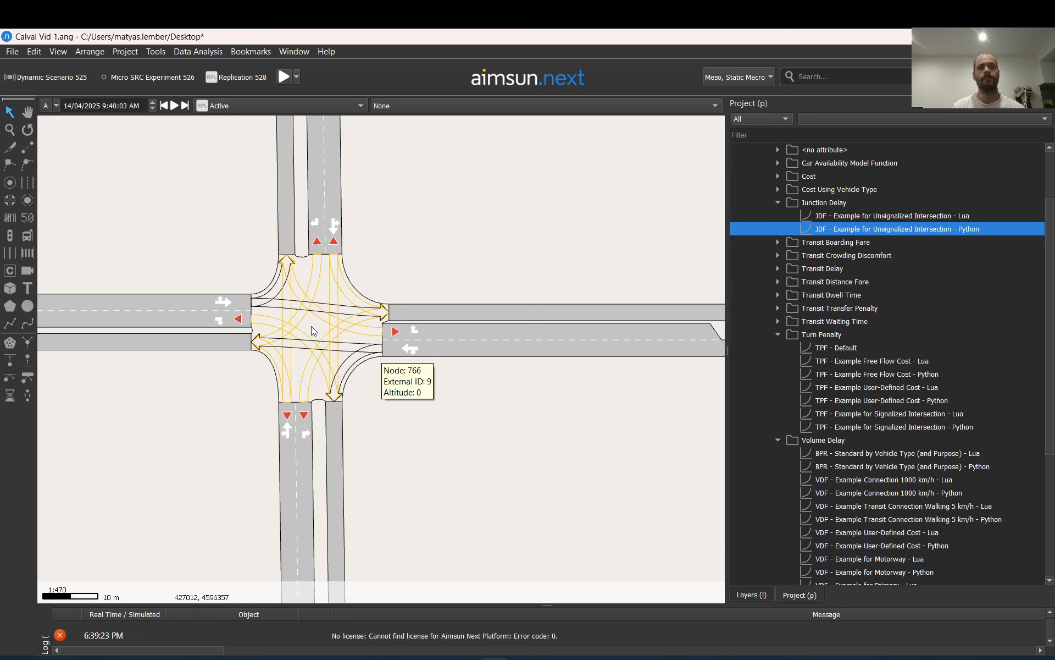
click(262, 321)
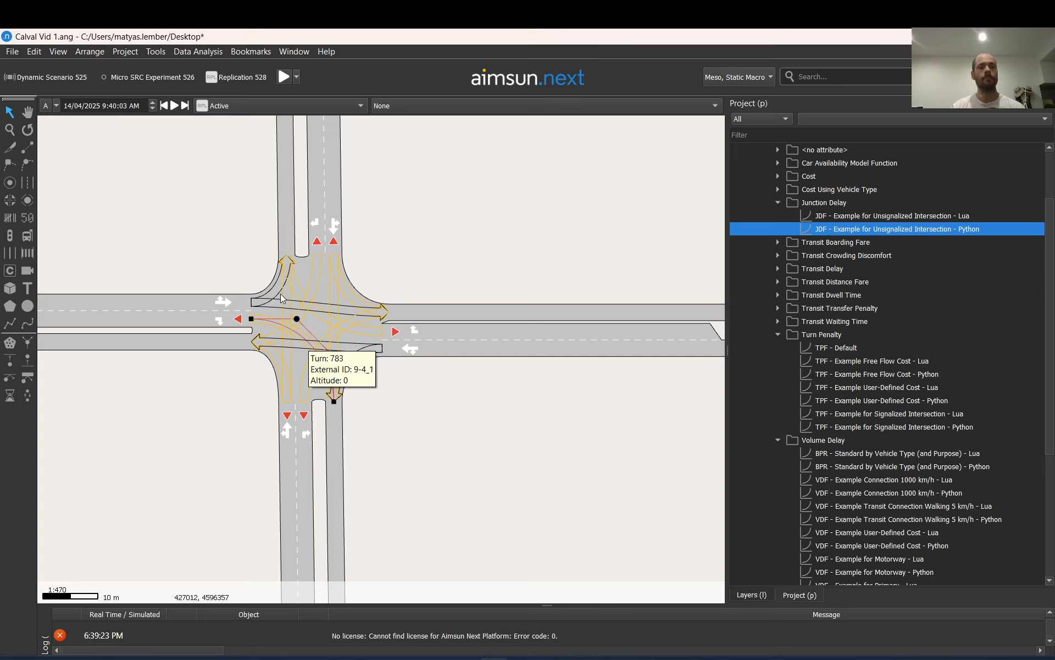
click(253, 282)
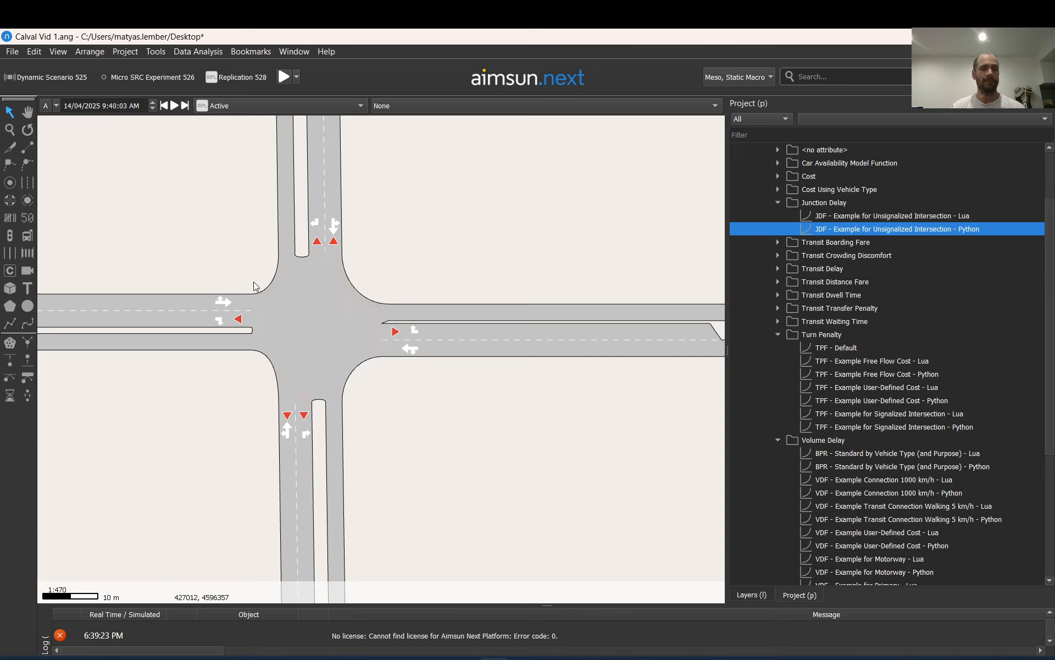
click(304, 274)
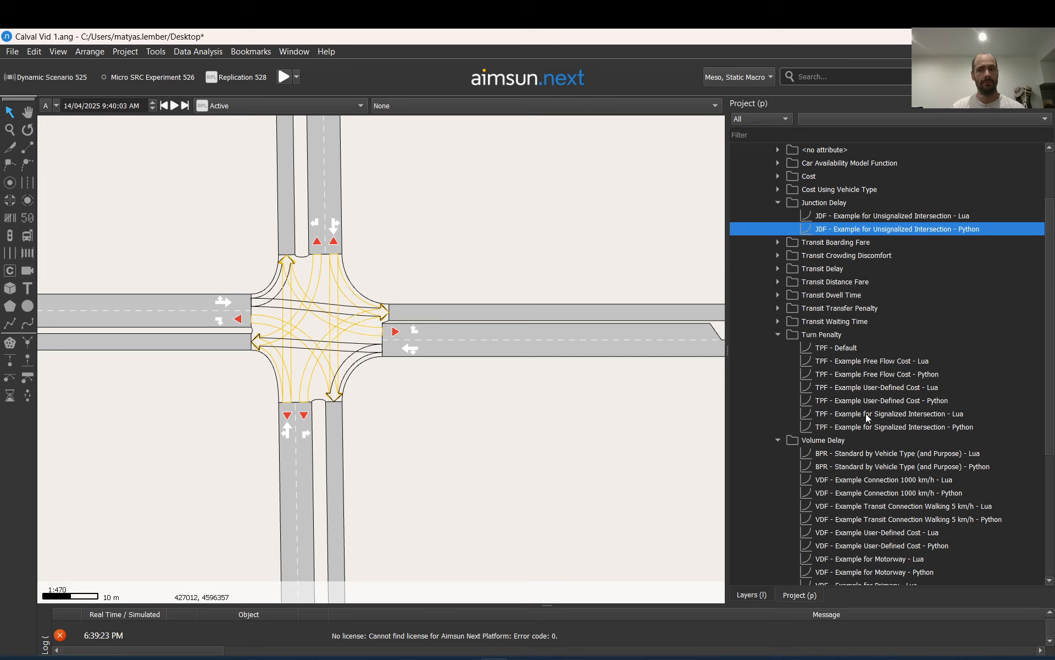
click(886, 431)
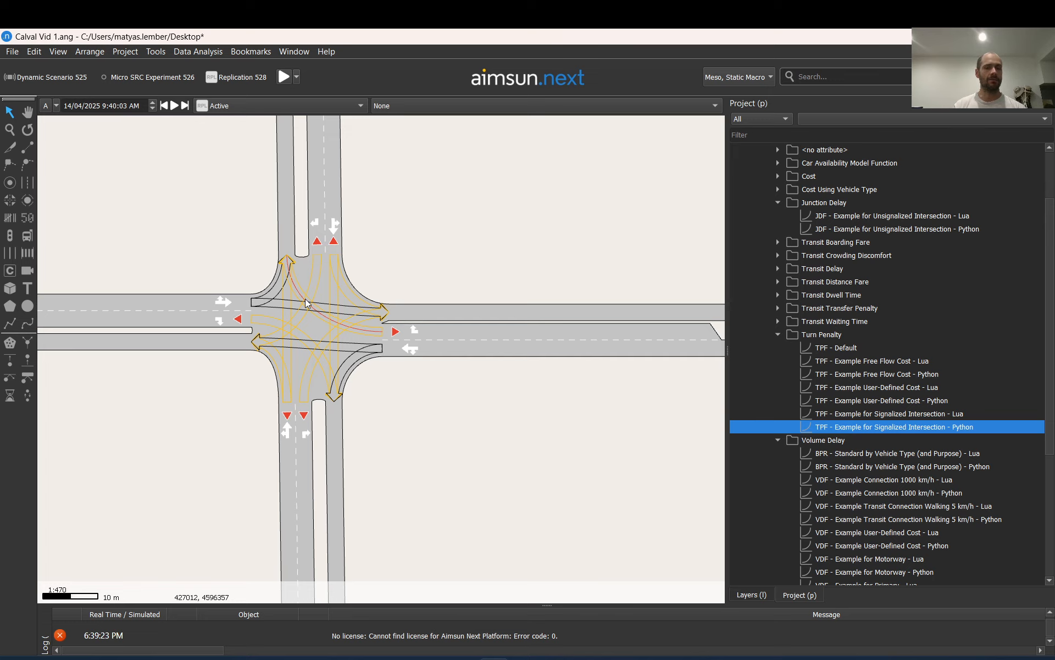
Trace the eastbound path through the yield intersection by selecting its western approach section, node, through turn and exit section
scroll(305, 299, down, 5)
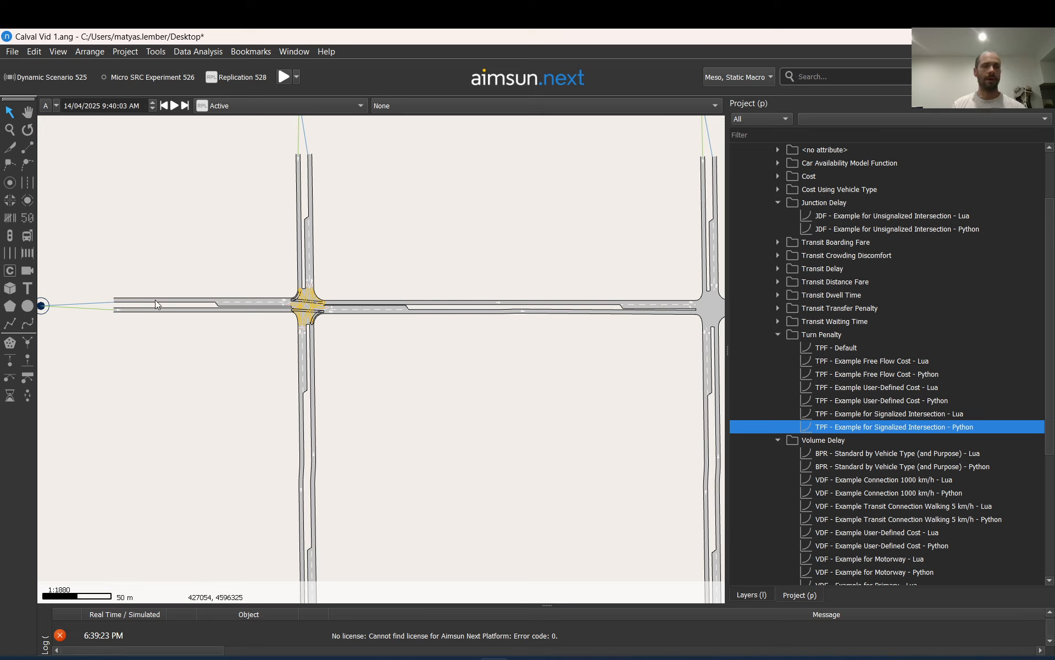
scroll(156, 304, down, 5)
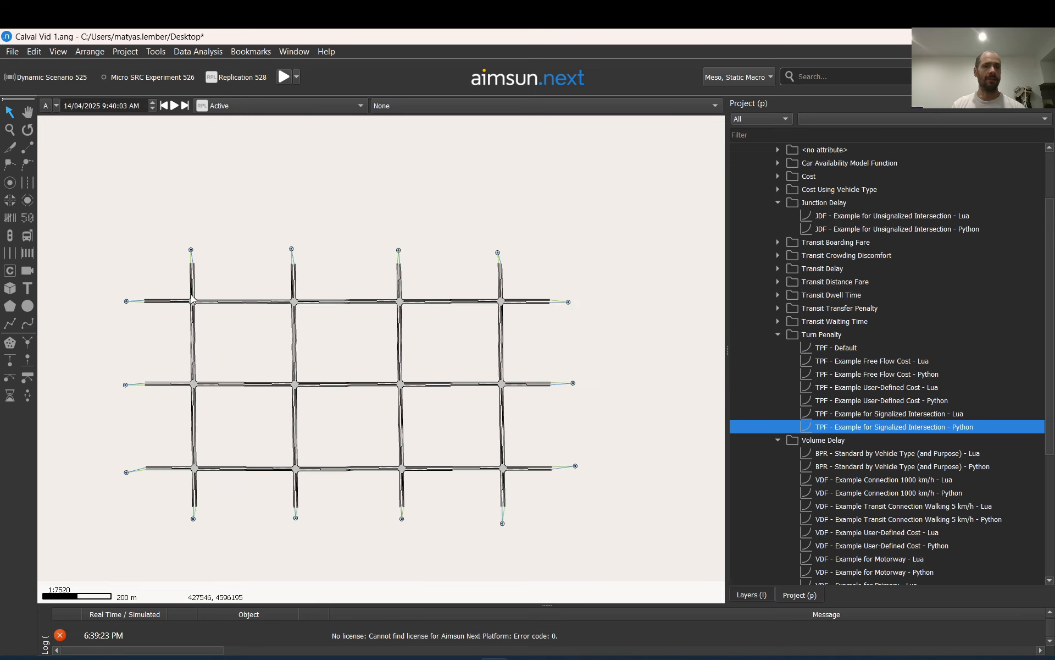
scroll(191, 299, up, 10)
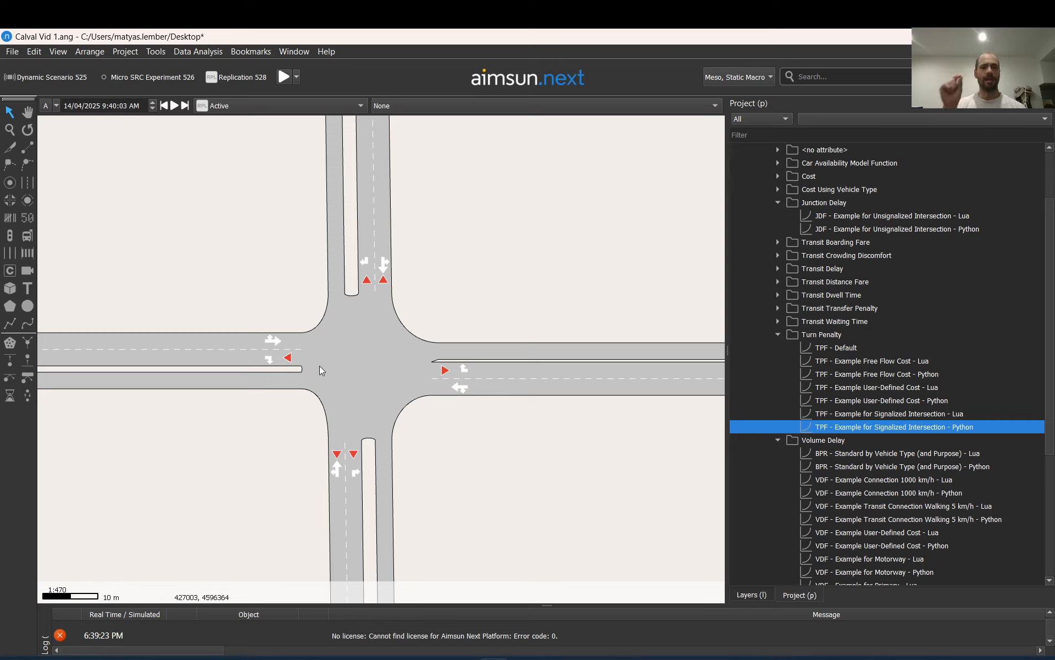
click(236, 343)
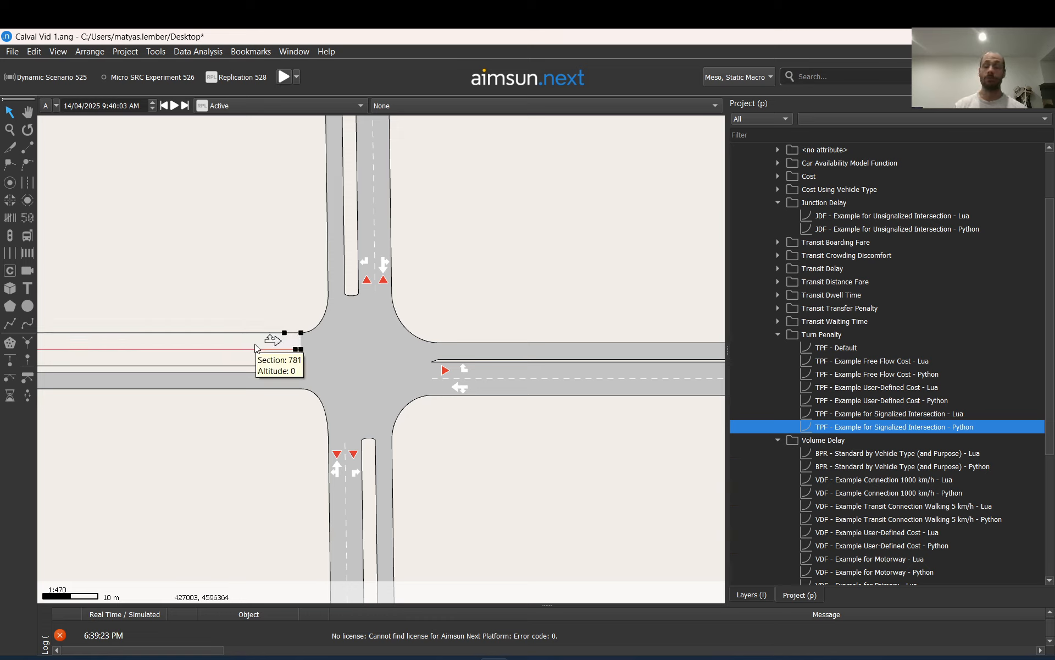
click(360, 363)
click(325, 341)
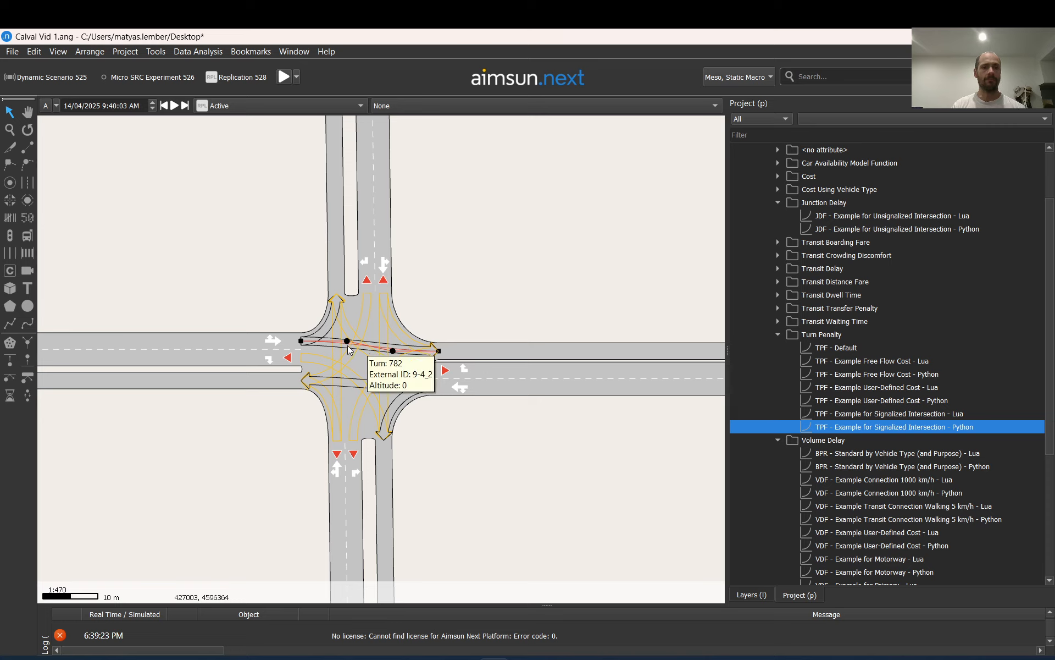
click(479, 353)
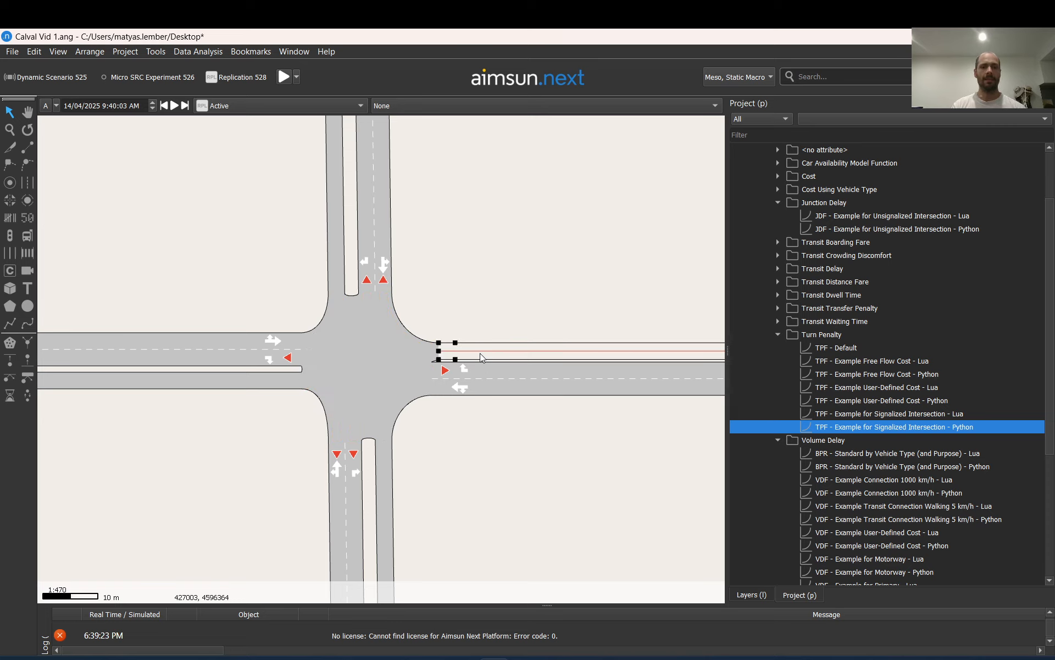
Follow the eastbound path along the mid-block by selecting the connecting turn and the section beyond it
scroll(345, 355, down, 4)
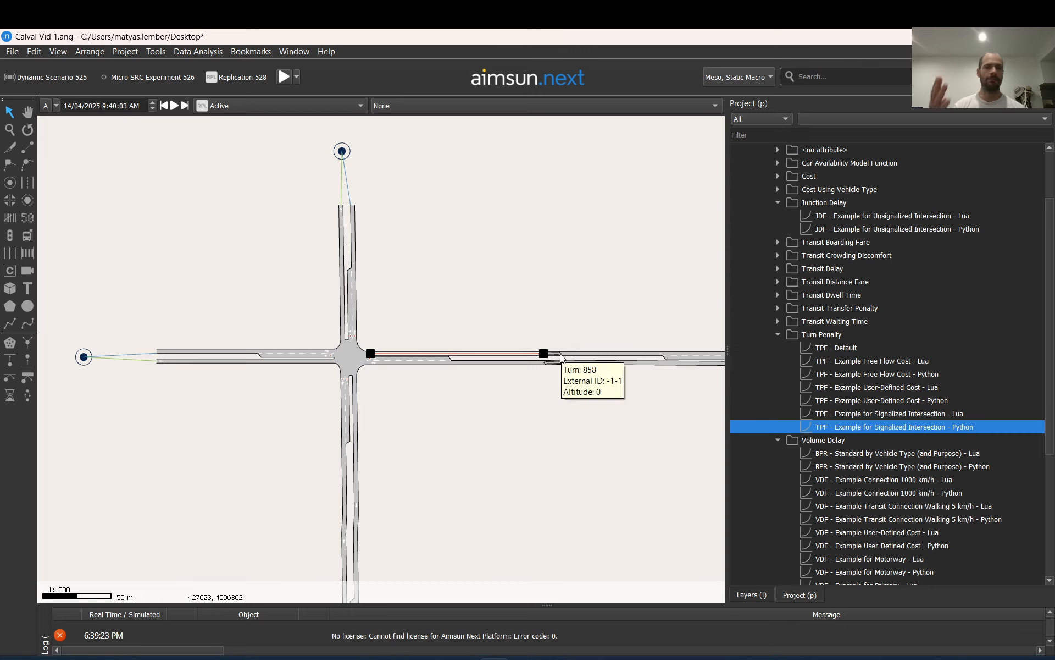
scroll(559, 354, up, 4)
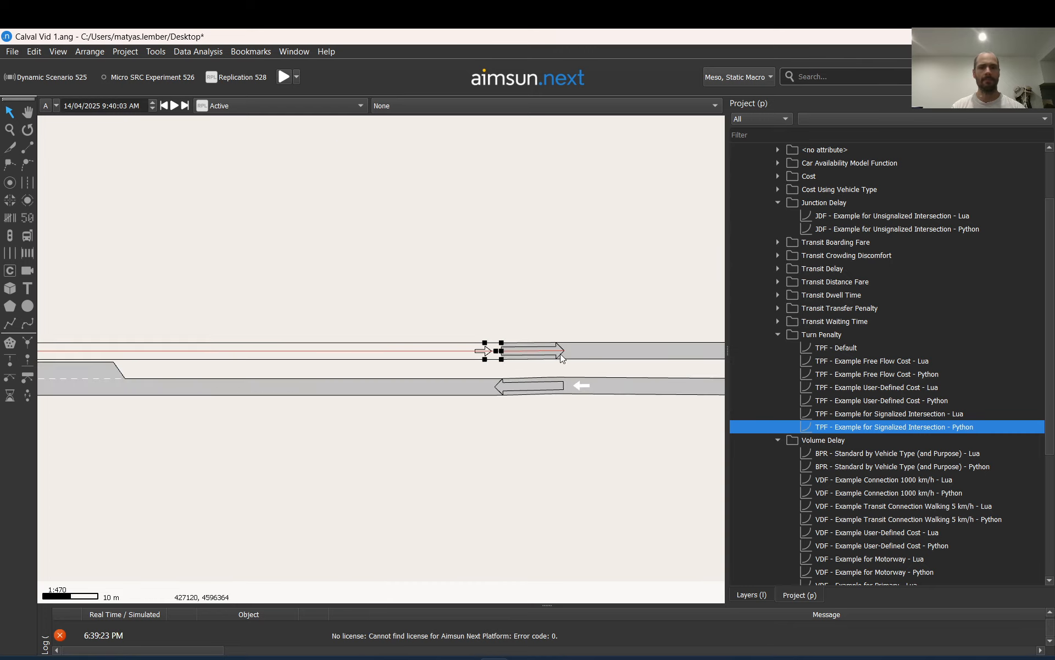
click(534, 353)
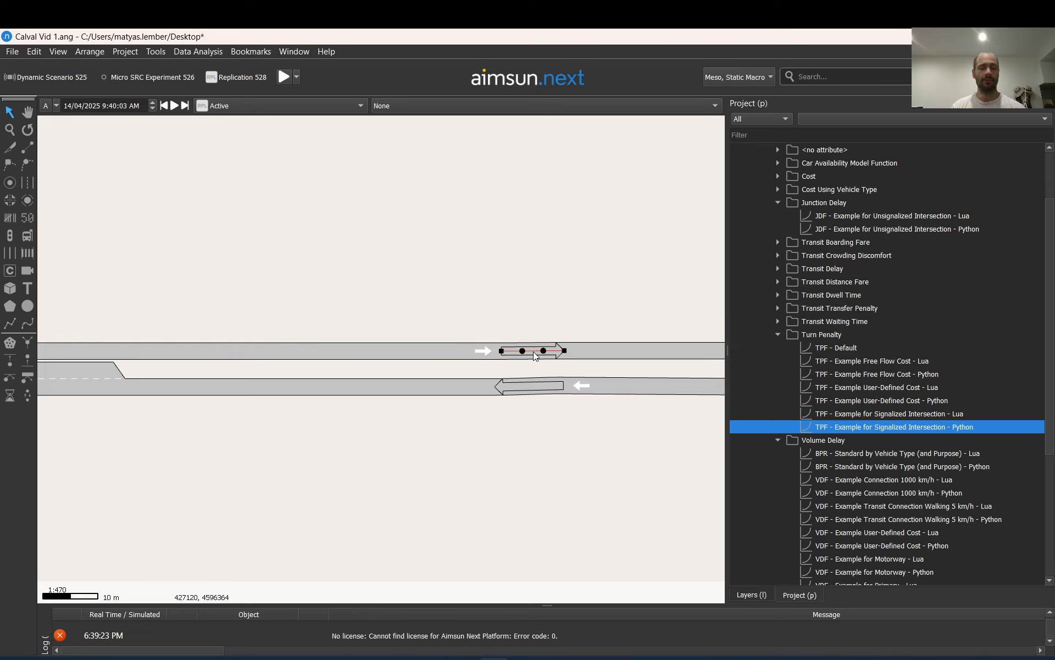
click(599, 355)
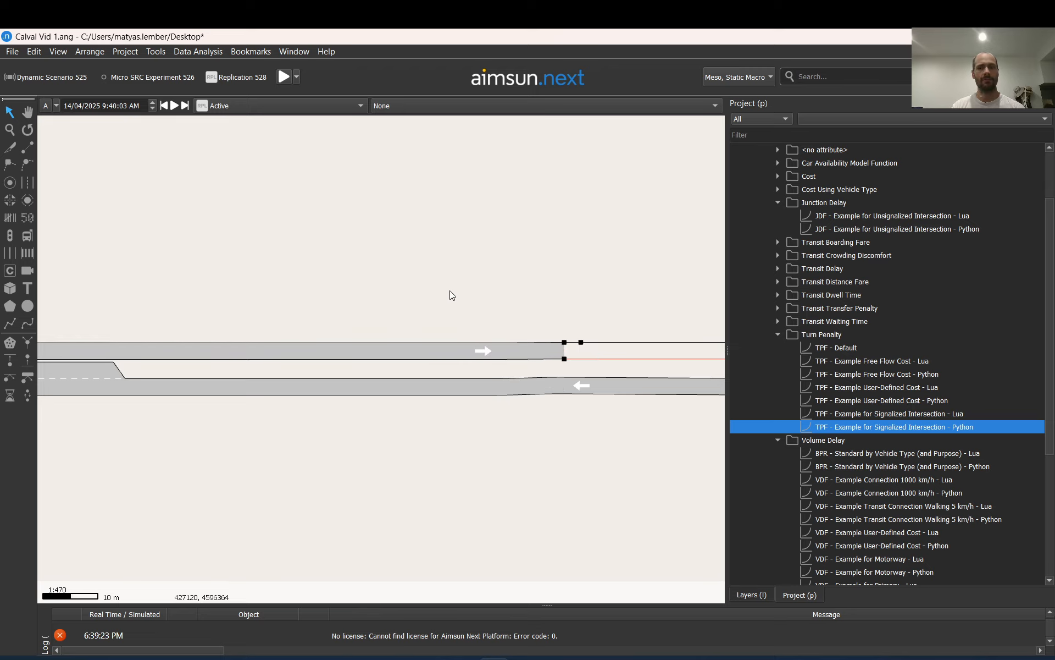
Examine the node and the western approach's right turn at the next intersection east, which has no yield markings
scroll(450, 291, down, 4)
scroll(688, 316, up, 6)
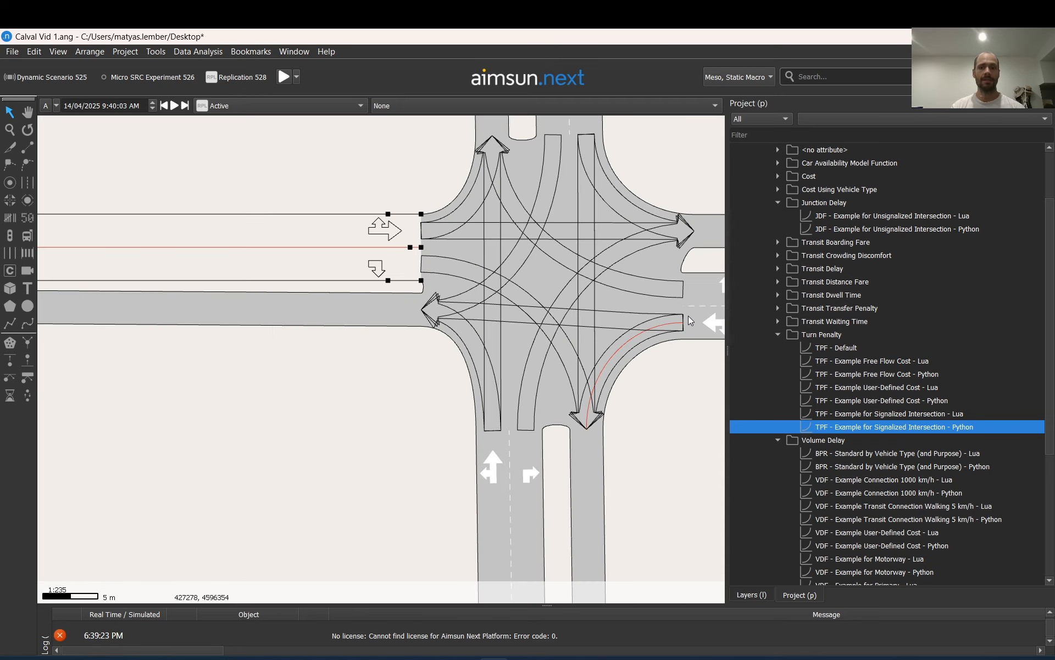
click(530, 273)
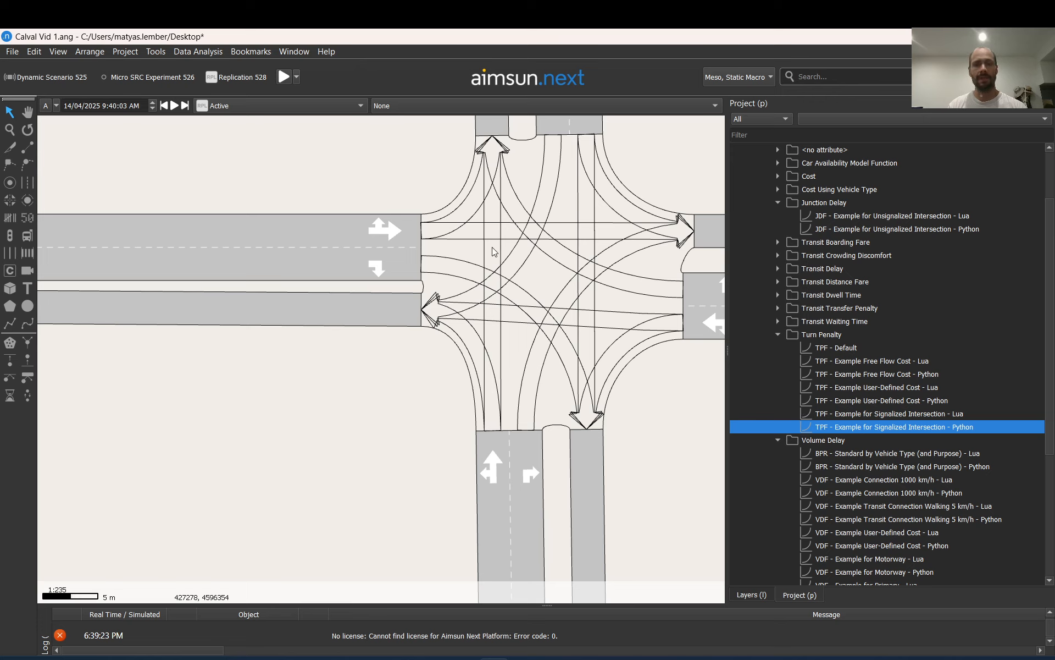
click(457, 269)
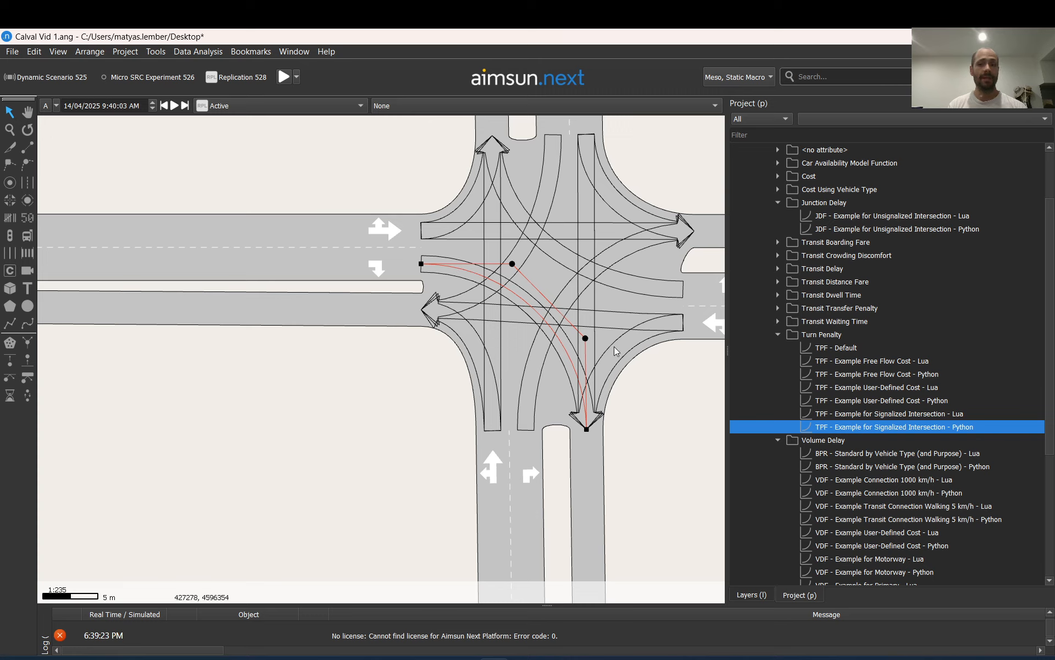
click(328, 202)
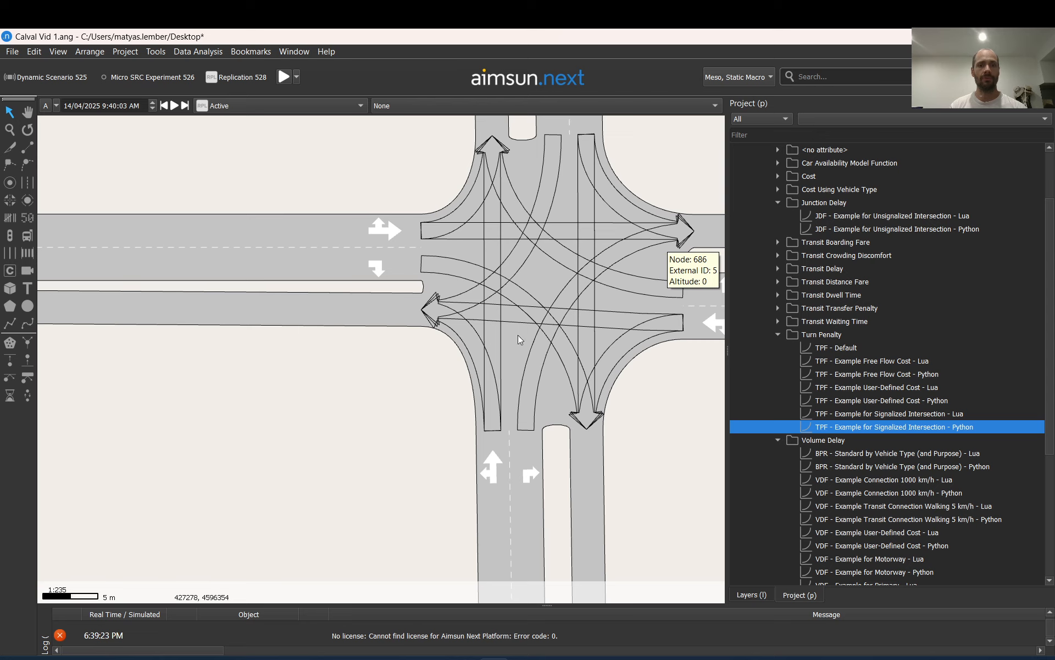
click(527, 180)
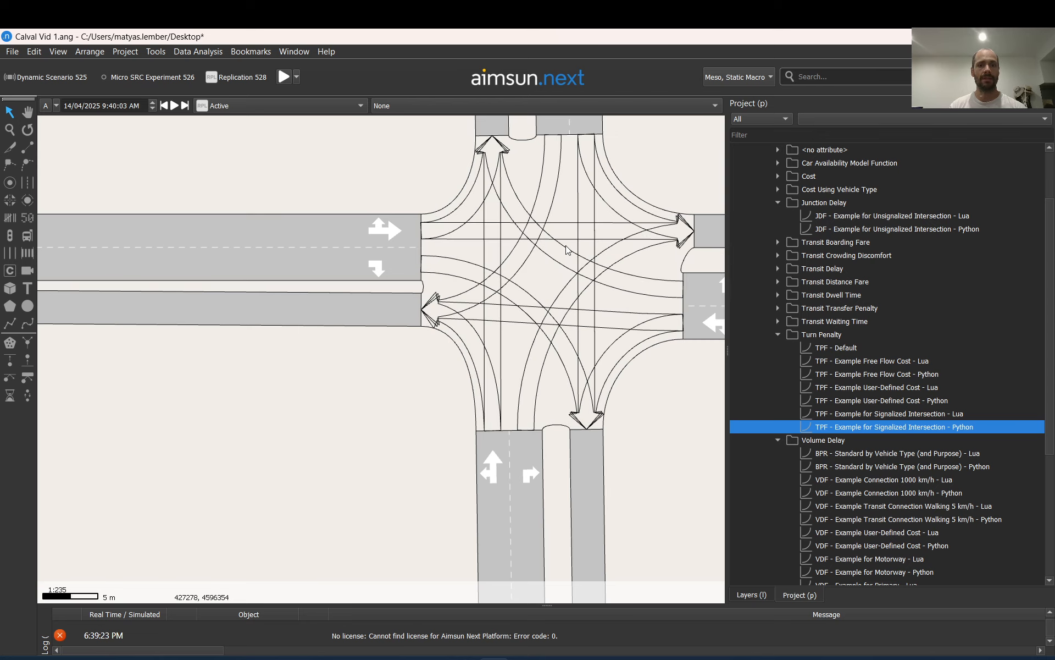
Return to the yield intersection and examine its eastbound through turn, the western approach's right turn and its node
scroll(583, 232, down, 5)
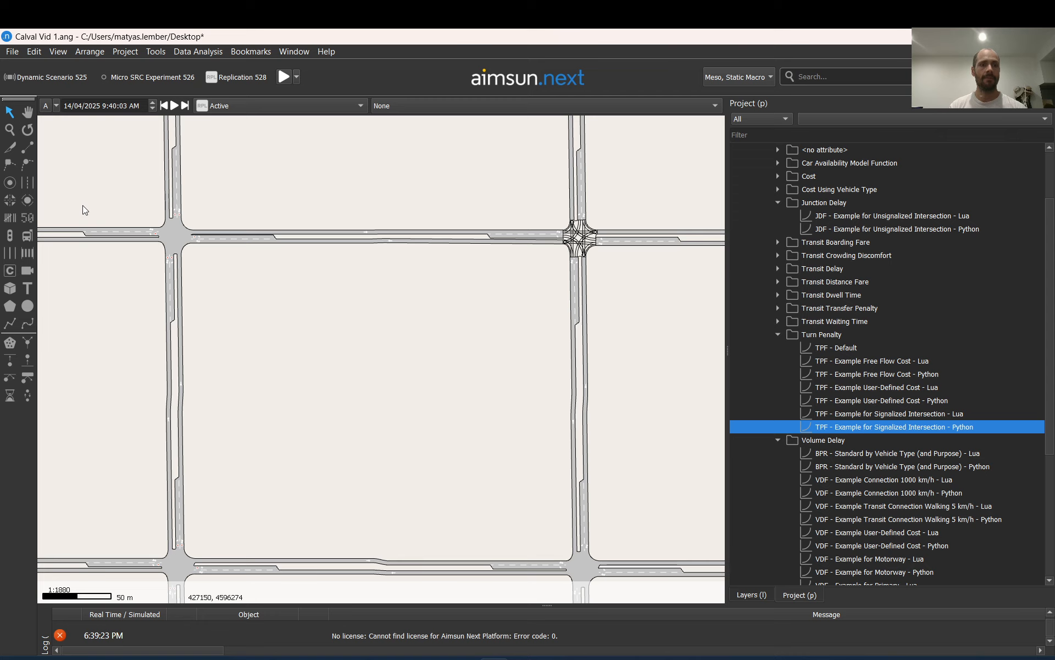
scroll(83, 206, up, 3)
click(404, 305)
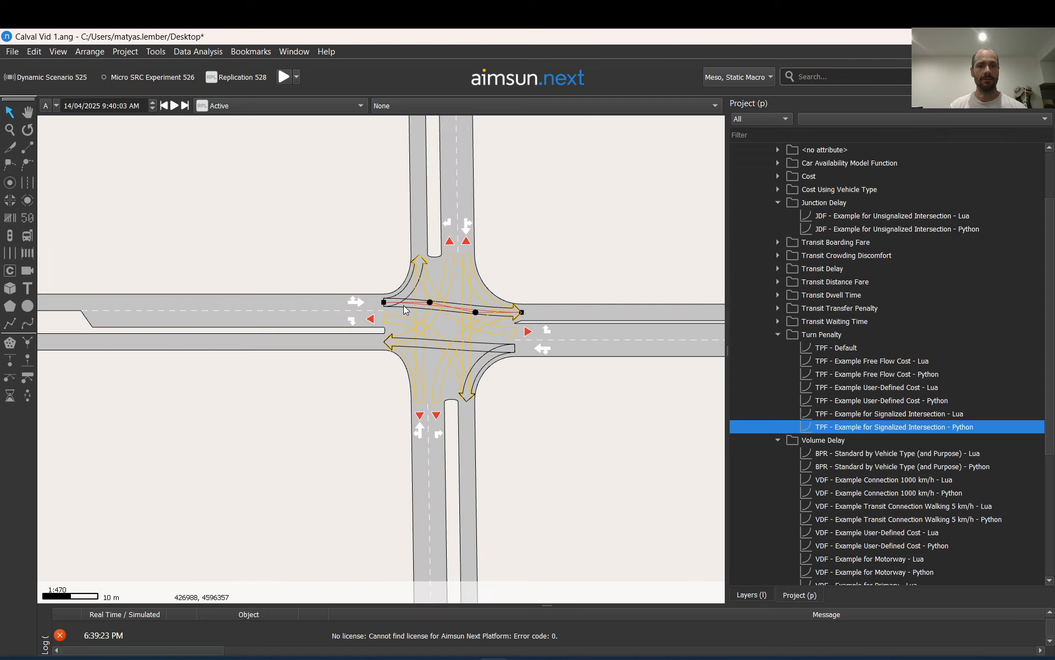
click(432, 279)
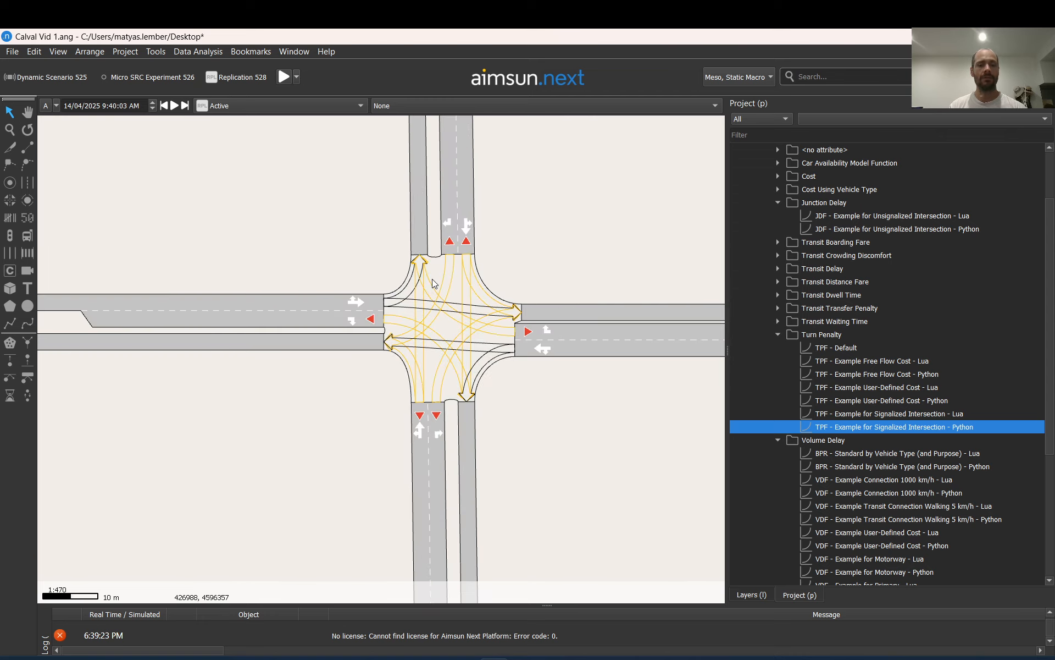
click(392, 319)
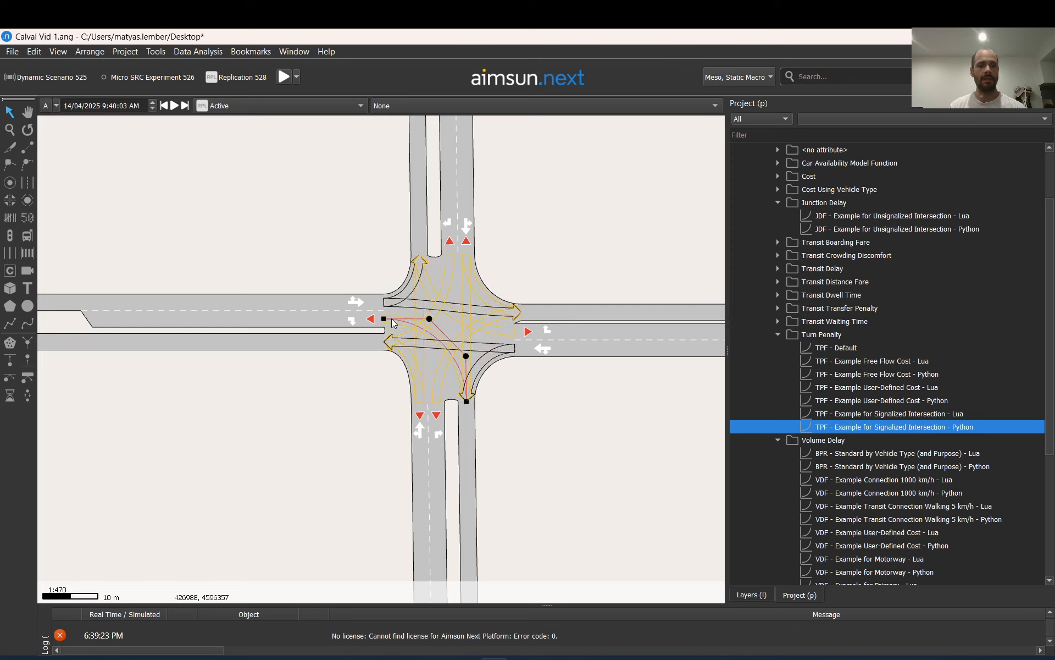
click(451, 267)
click(459, 293)
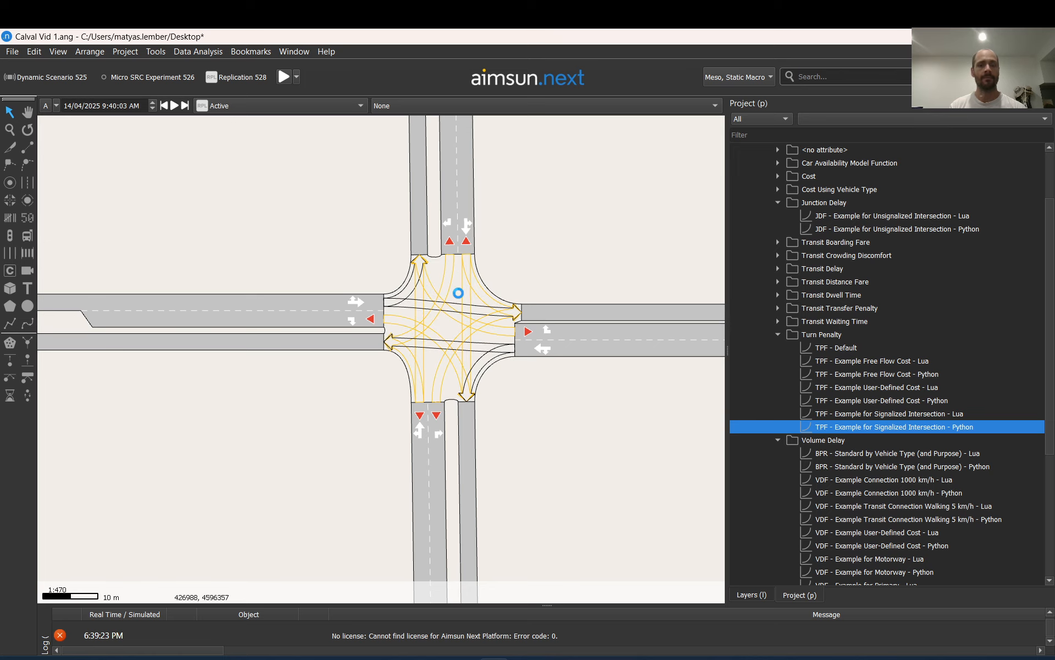
Open the yield intersection's node properties and view the static model functions of turn 765 from the northern approach
double_click(422, 301)
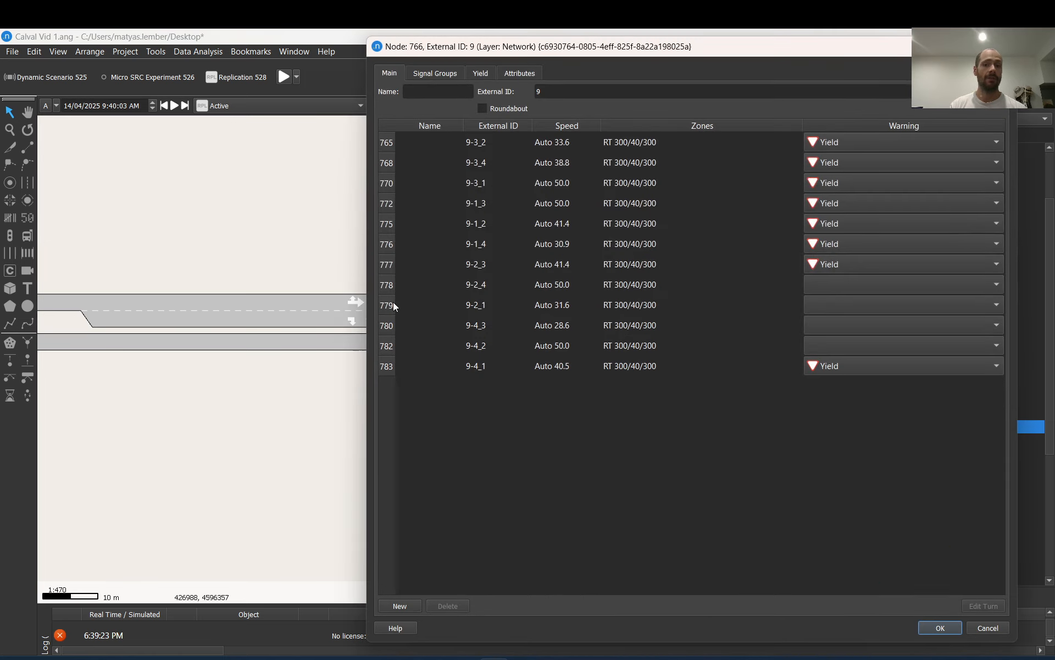
click(380, 141)
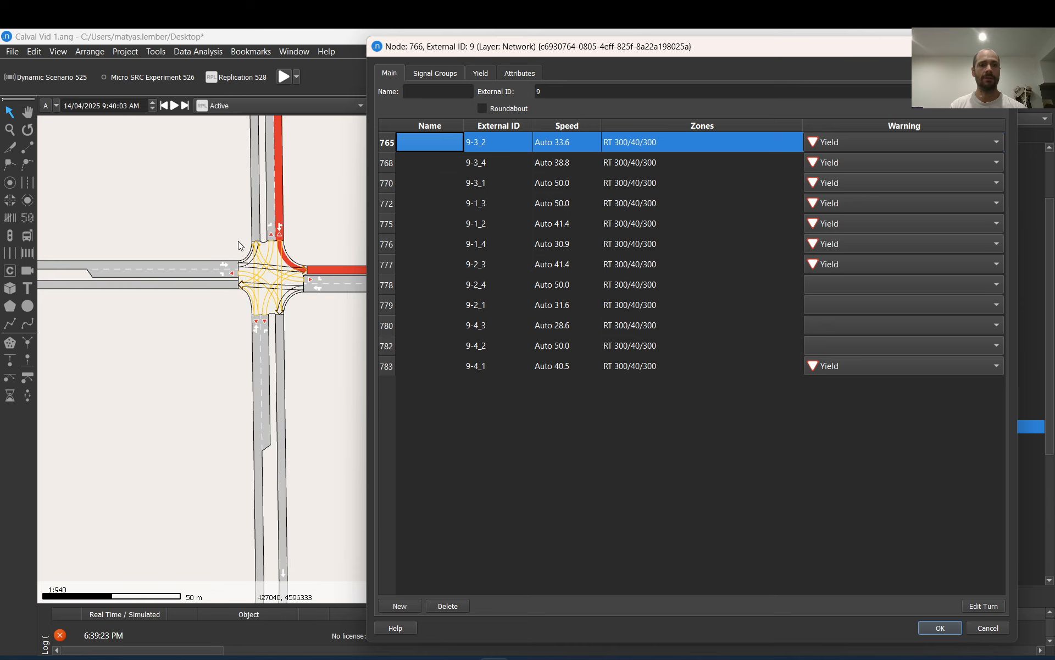
scroll(284, 273, up, 4)
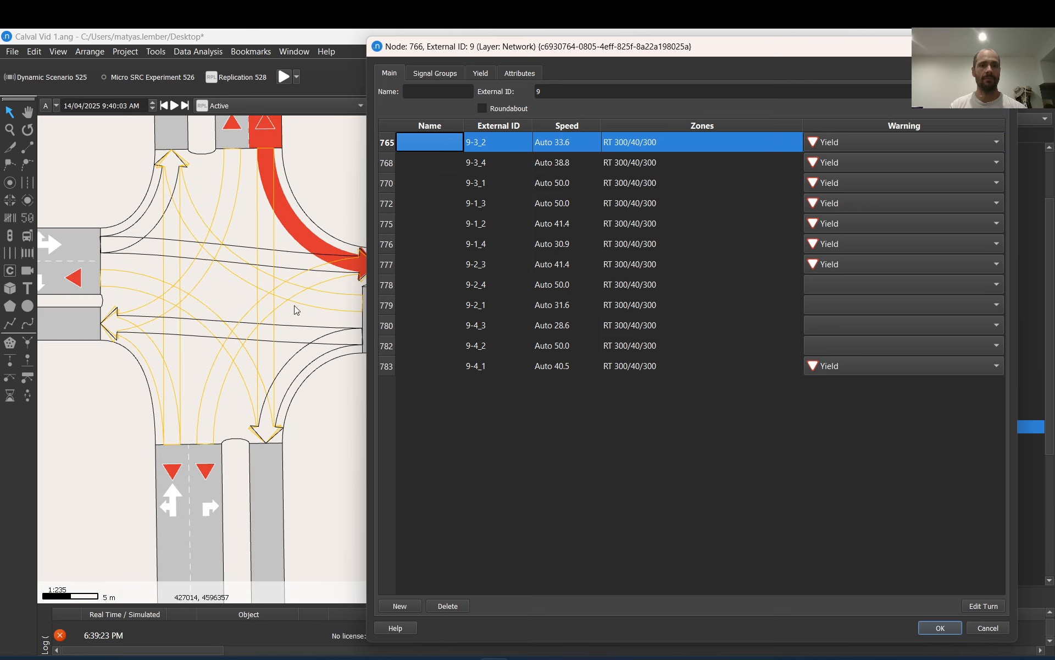
click(983, 605)
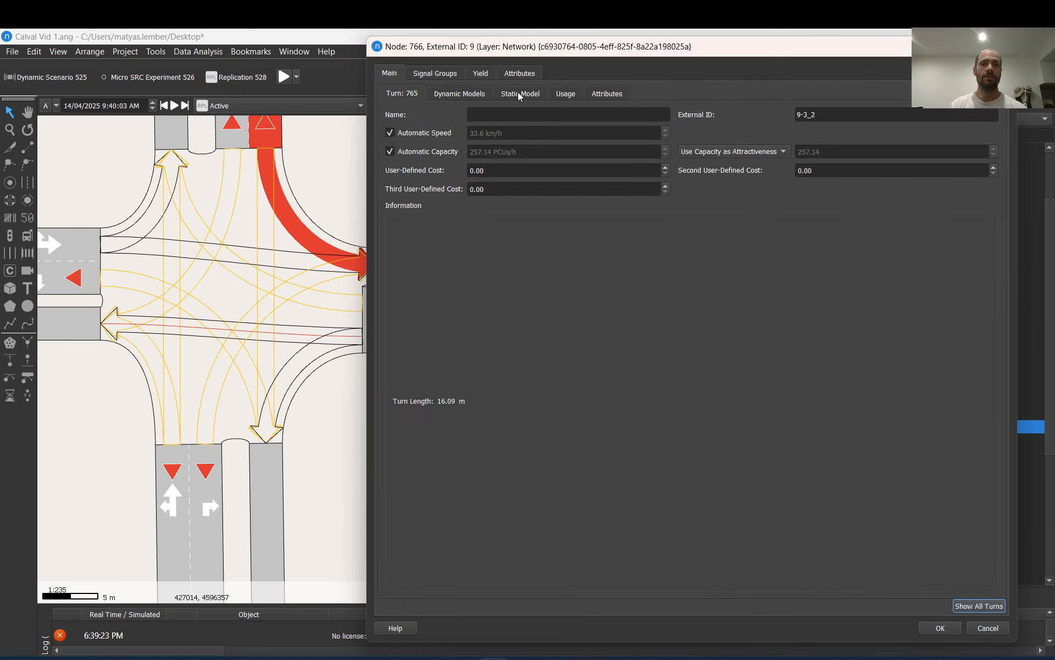
click(520, 95)
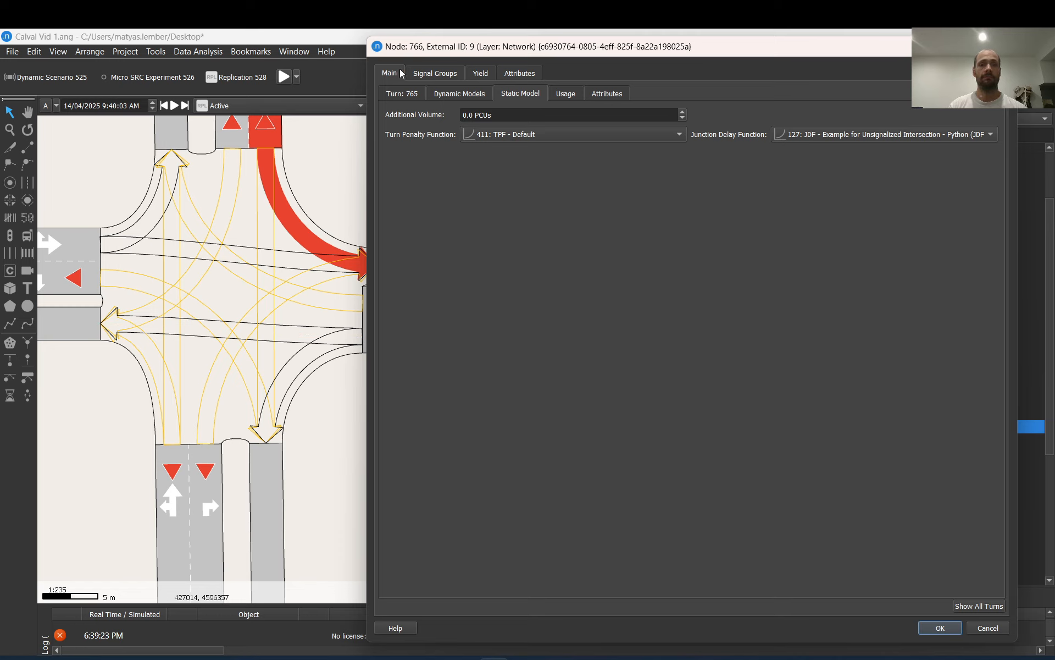
View the static model functions of eastbound through turn 782, and locate it and northbound through turn 772 in the node's turn list
click(154, 255)
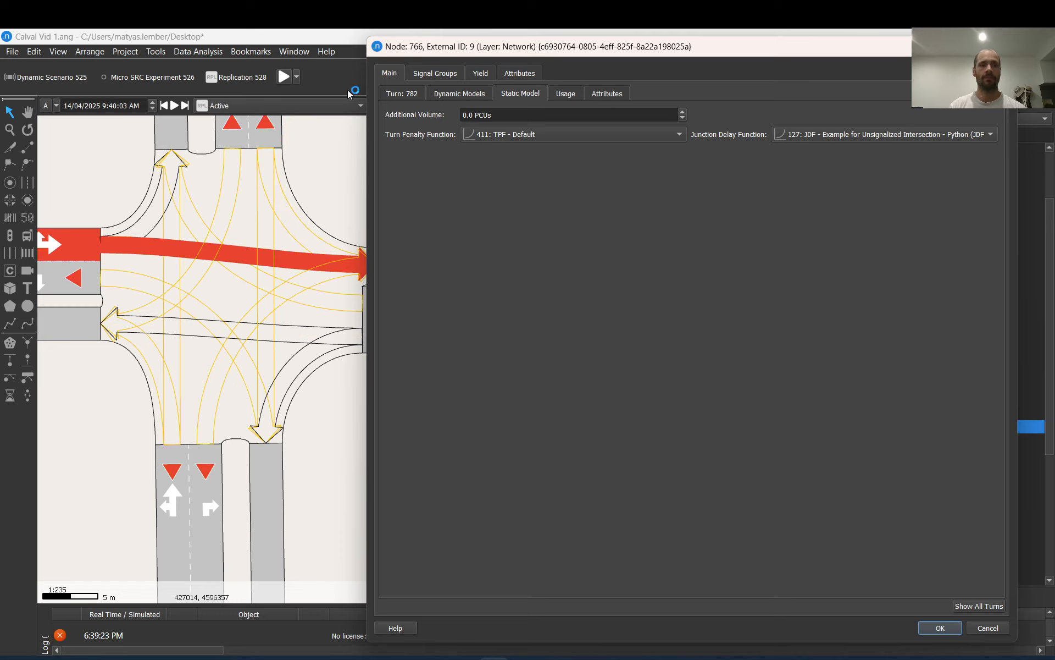
click(971, 607)
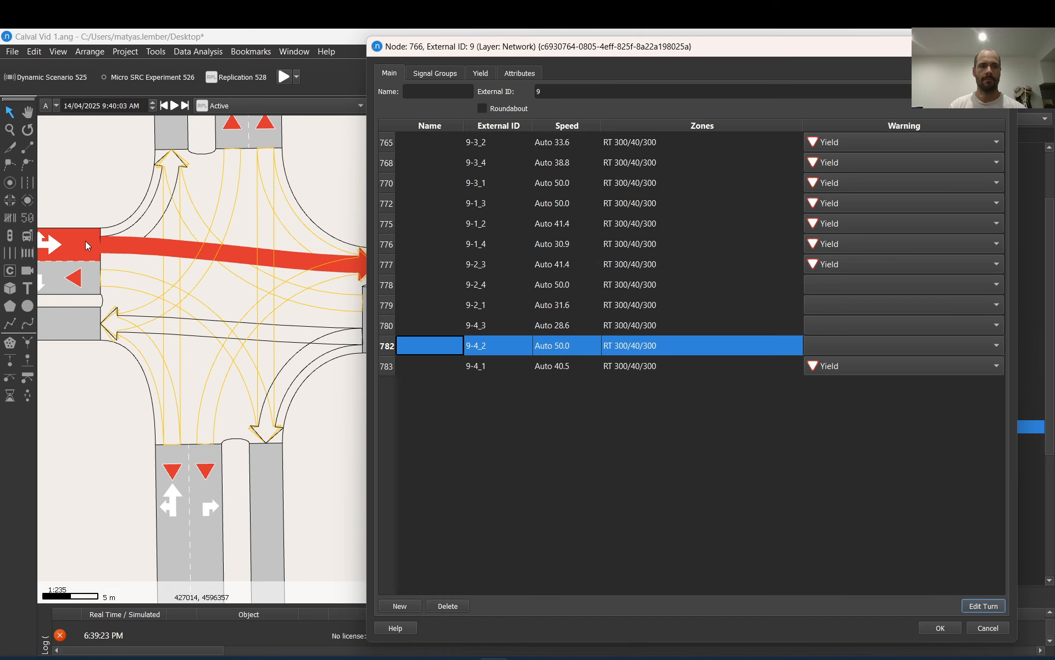
click(173, 233)
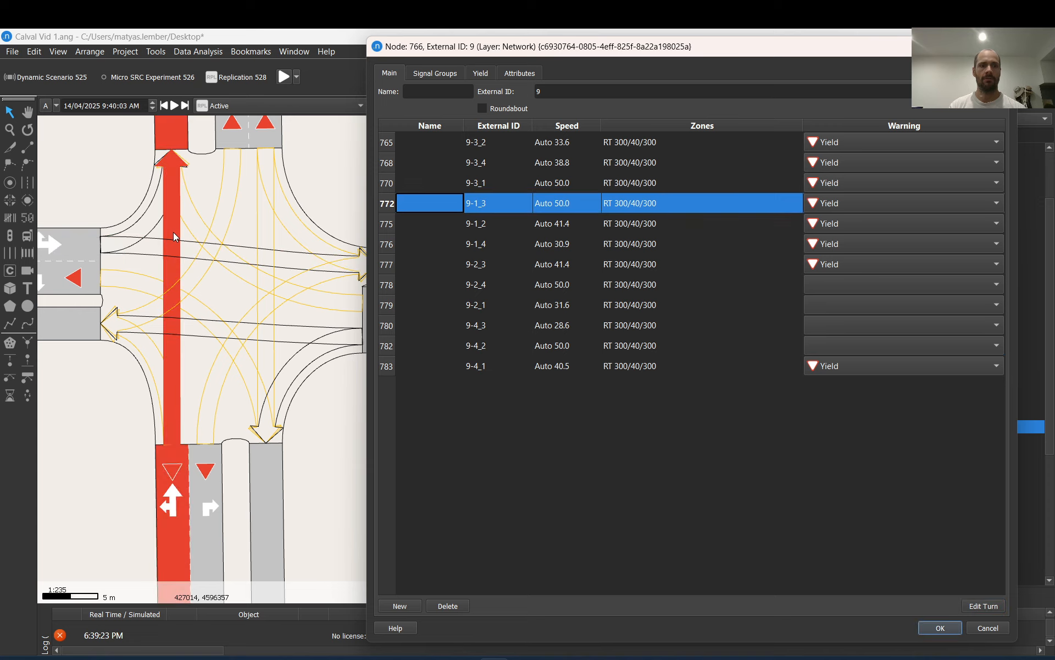
click(153, 246)
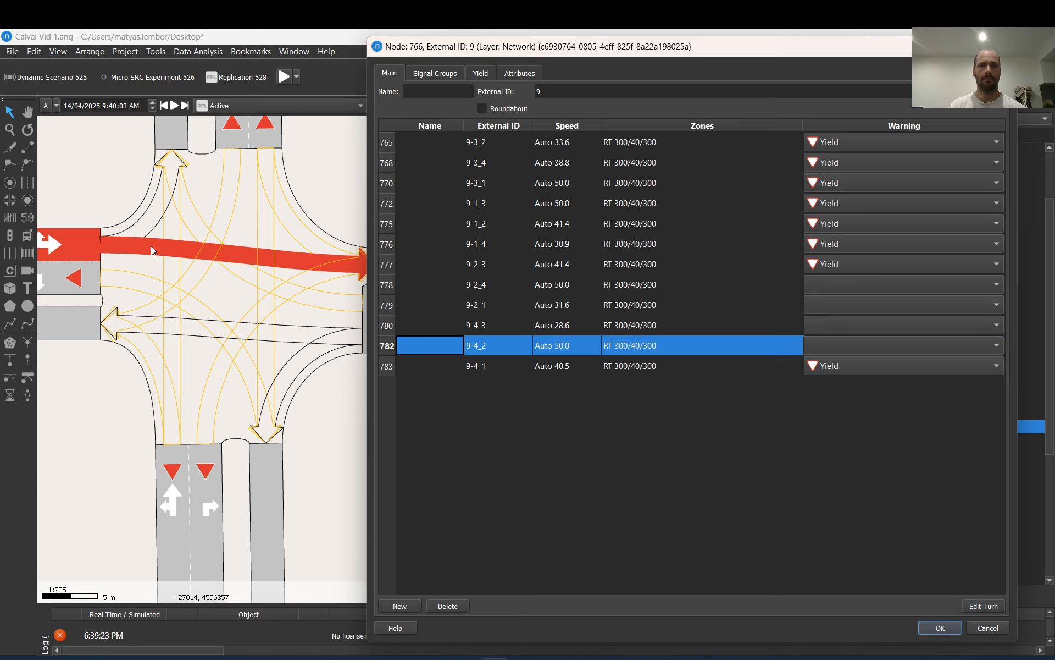
click(983, 605)
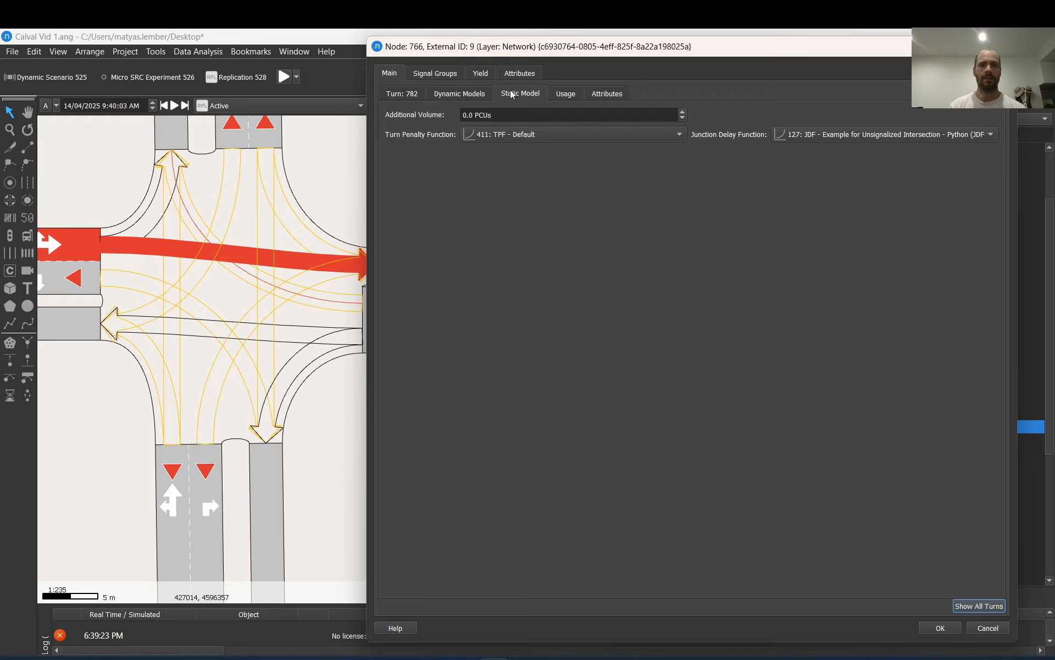
Review the junction delay function choices for turn 782, keep the current function, and close the node properties
click(868, 140)
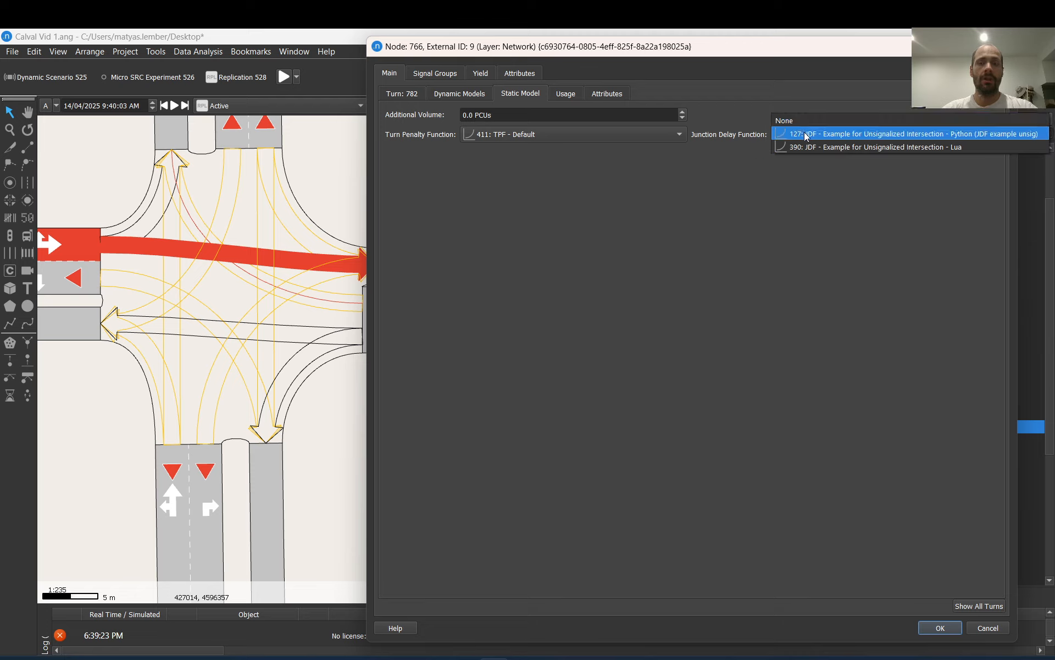
click(510, 310)
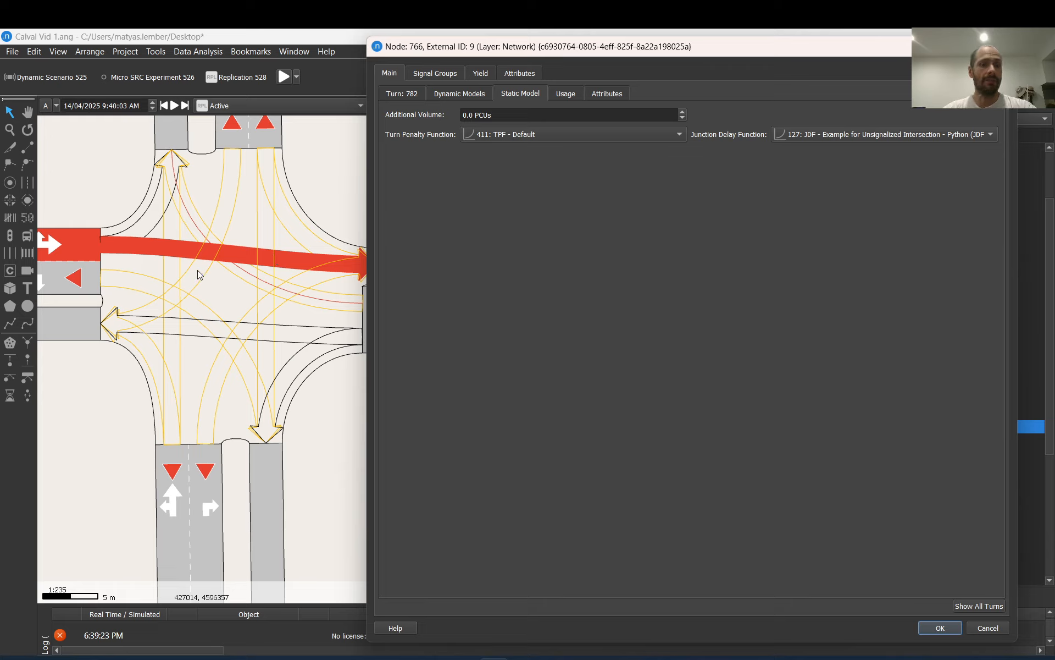
click(180, 261)
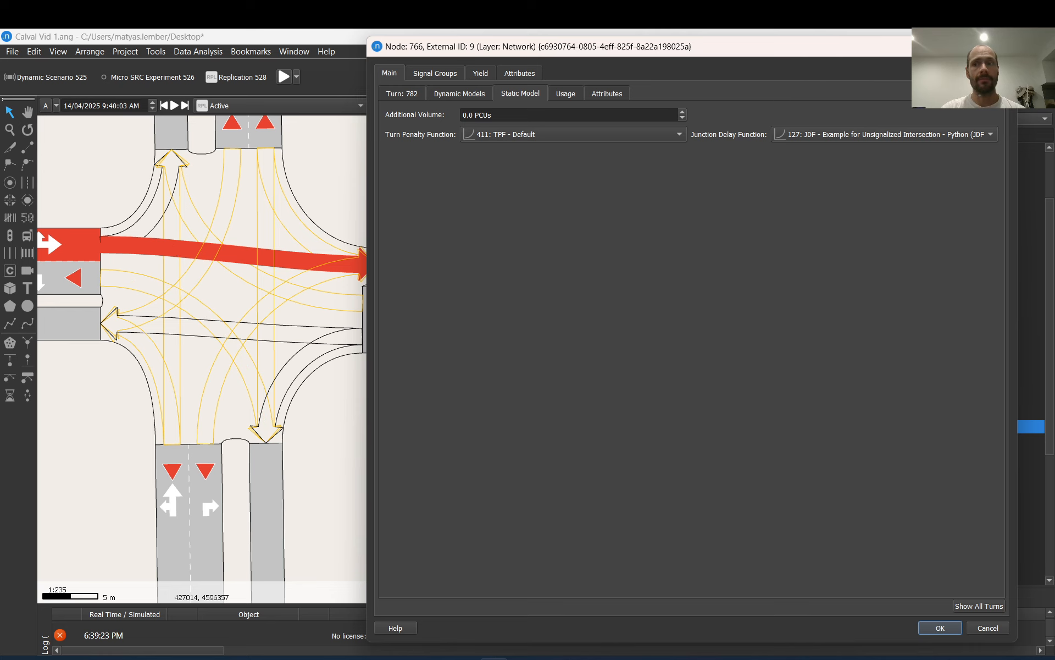
click(1002, 46)
Open the eastern approach section's static model settings, review the volume delay function choices and keep 140: VDF - Example for Primary - Python
double_click(475, 272)
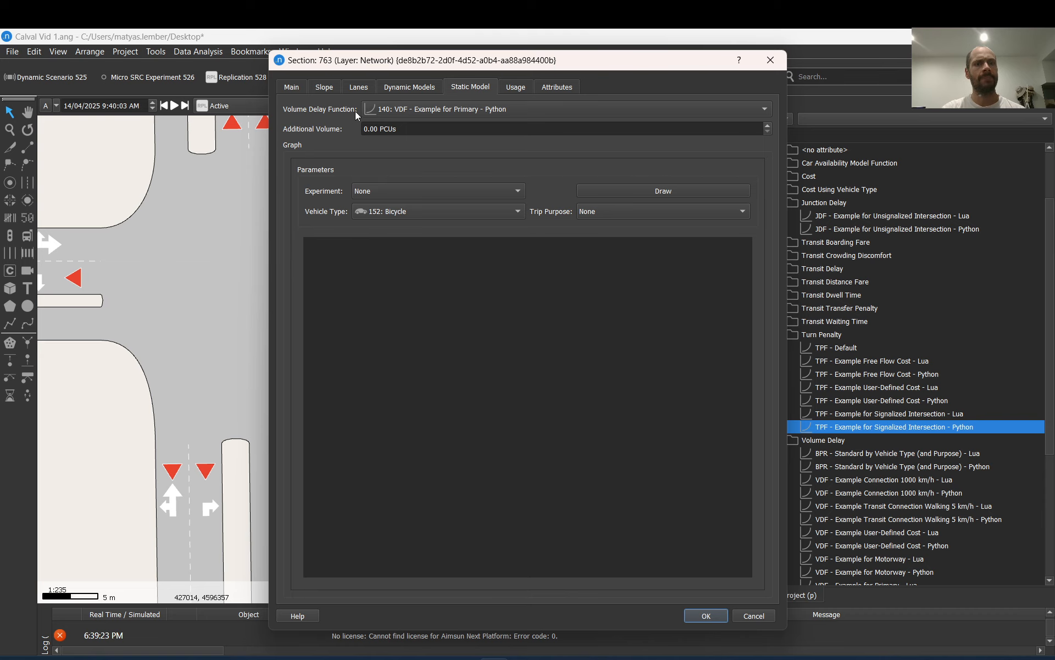
click(452, 111)
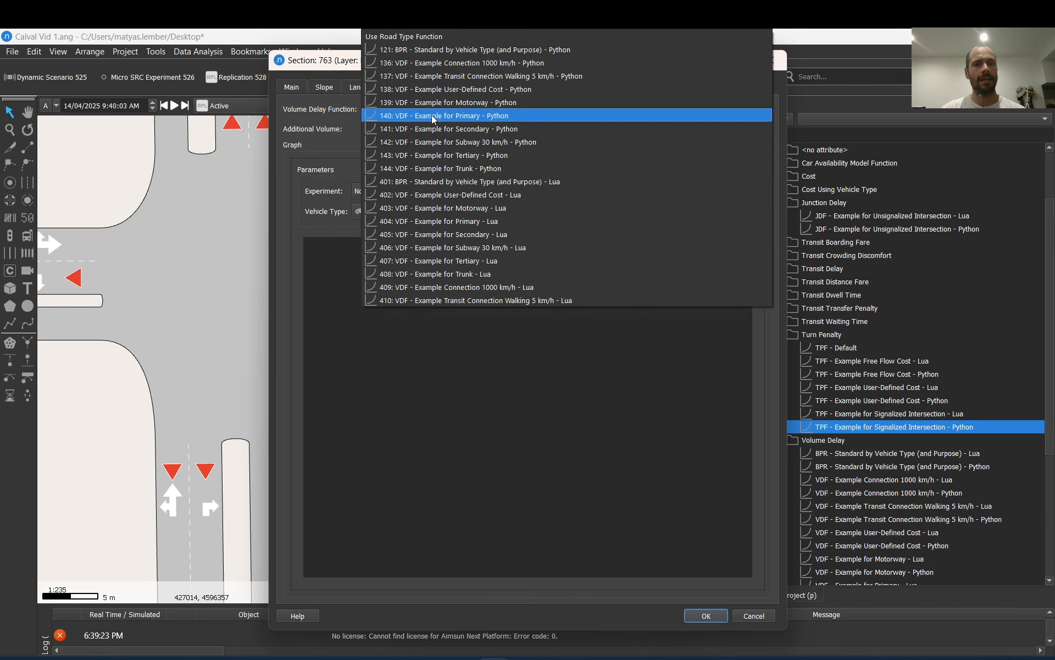
click(434, 117)
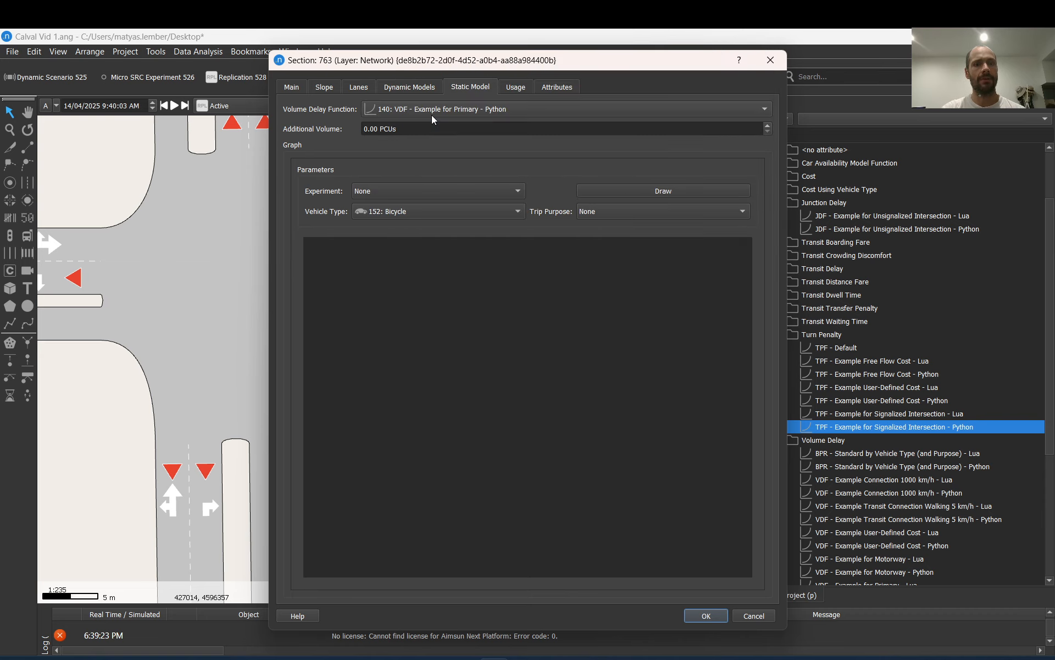
click(706, 616)
click(373, 377)
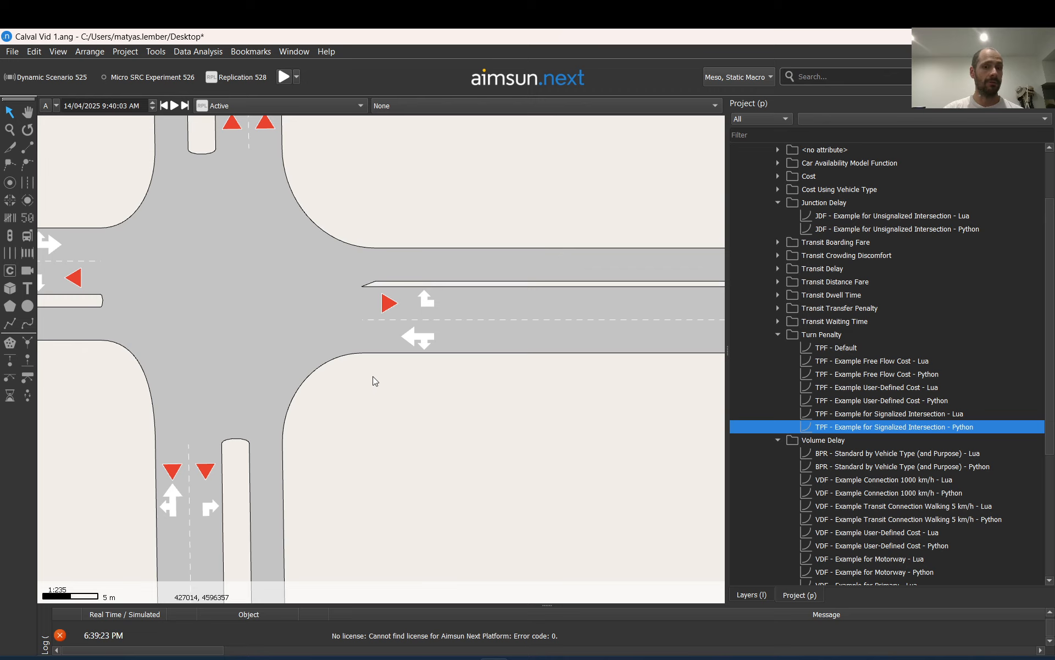
Look over the yield intersection and its surrounding network, and review the turn penalty and volume delay functions in the project
scroll(373, 377, down, 4)
scroll(337, 367, down, 2)
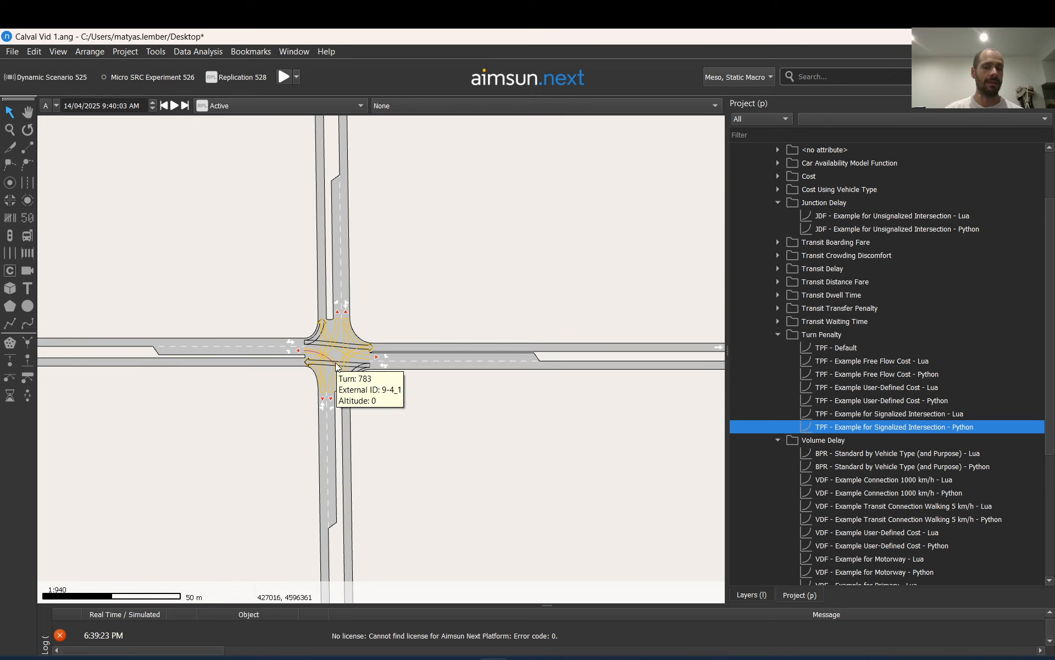
scroll(336, 365, down, 2)
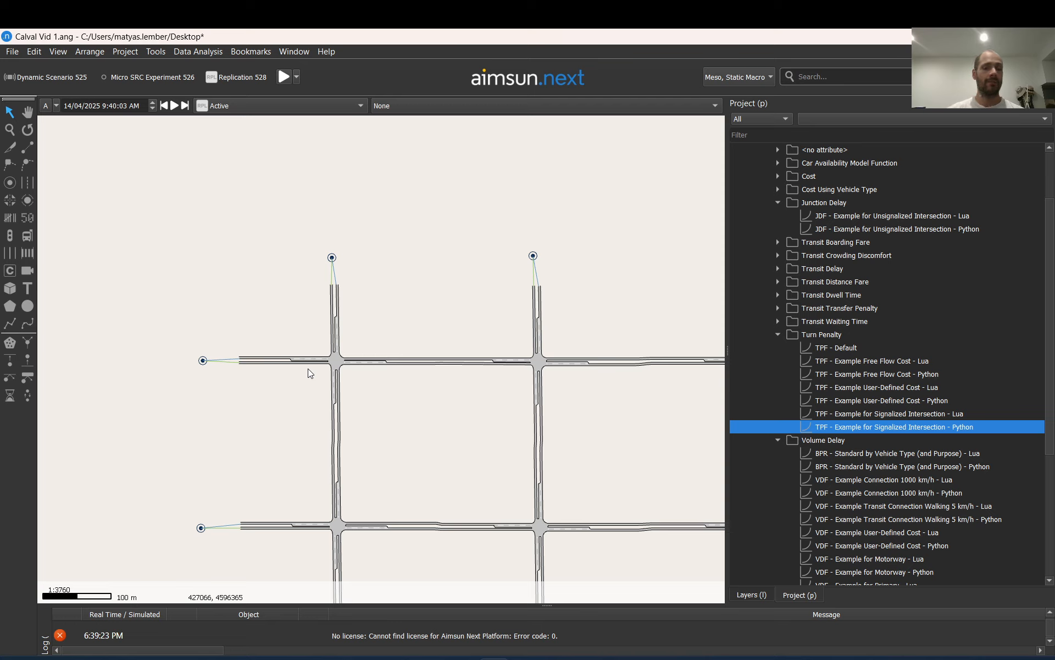
scroll(313, 356, up, 4)
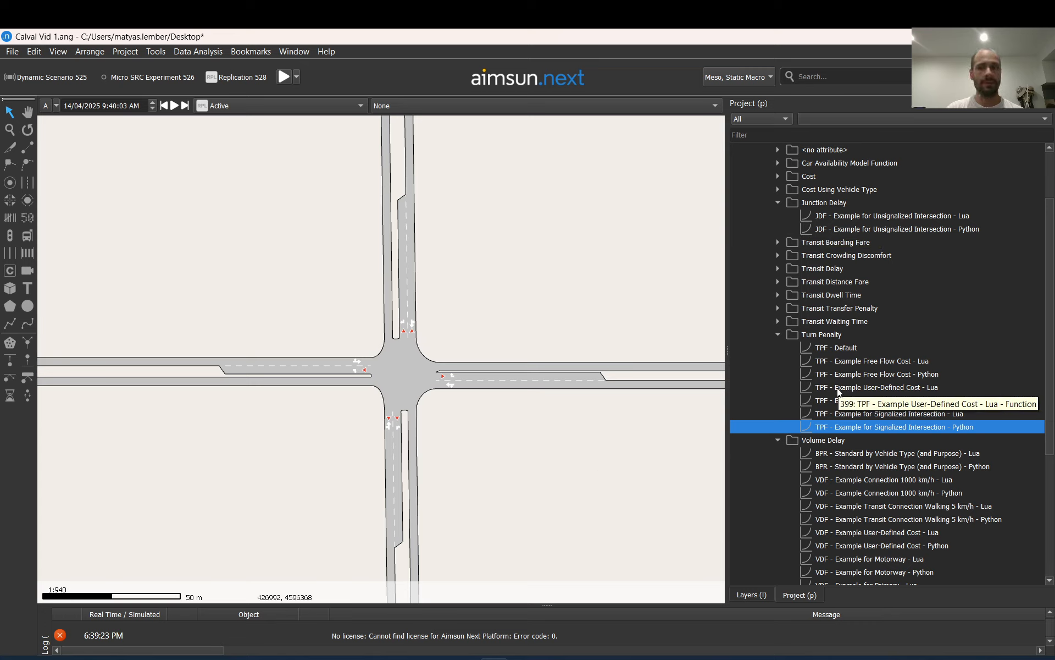
scroll(860, 530, down, 2)
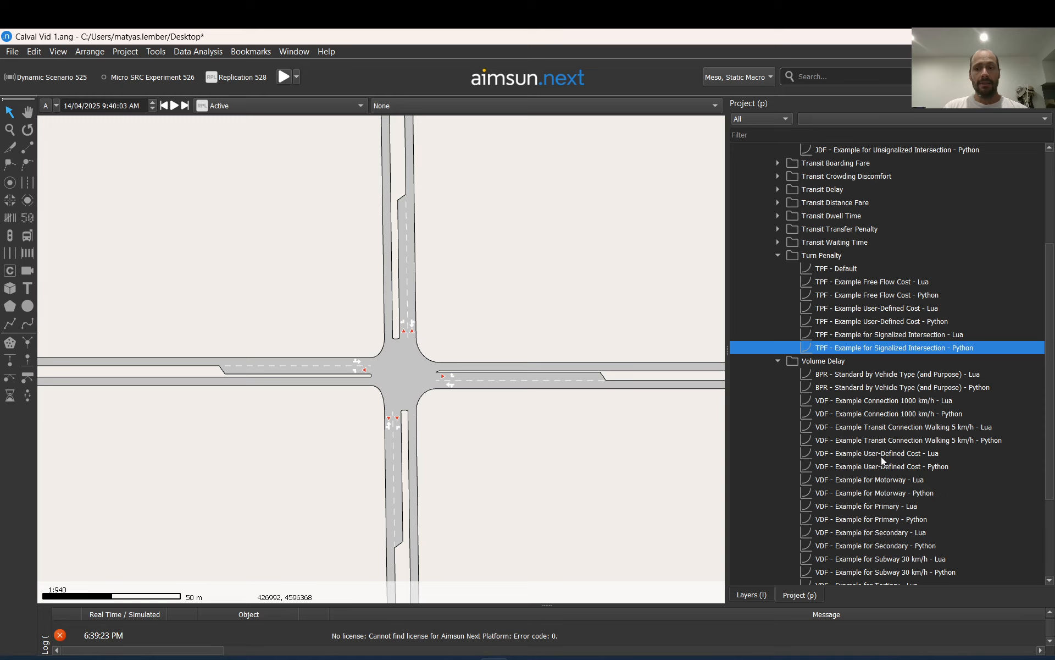
scroll(881, 461, down, 3)
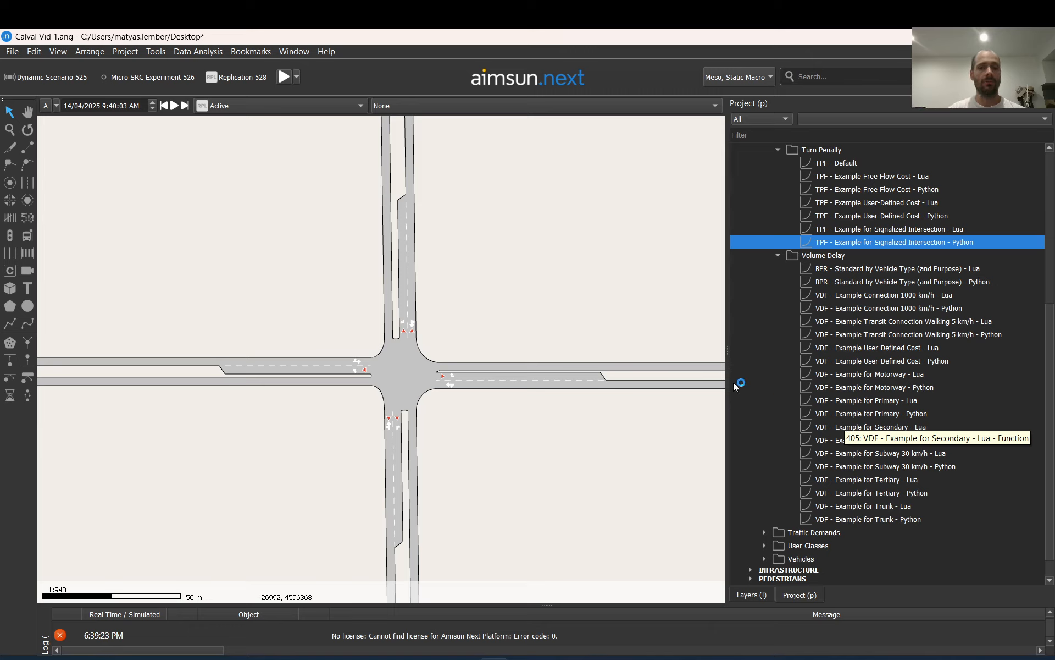
Examine the northwestern yield intersection's turns up close, and view the whole street grid with its centroids
scroll(497, 378, down, 10)
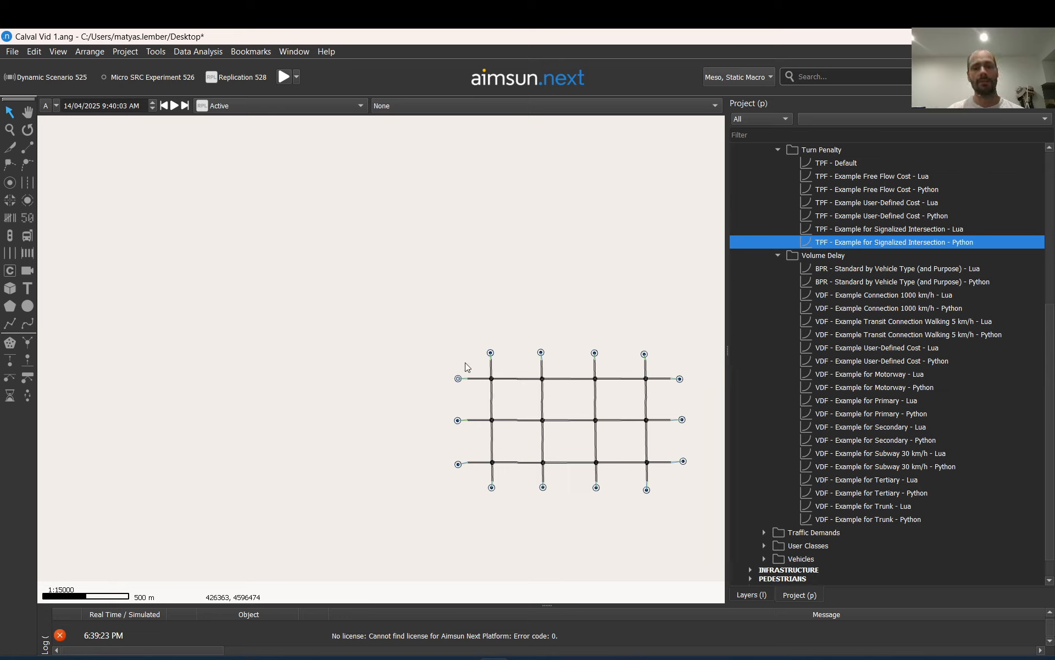
scroll(493, 376, up, 4)
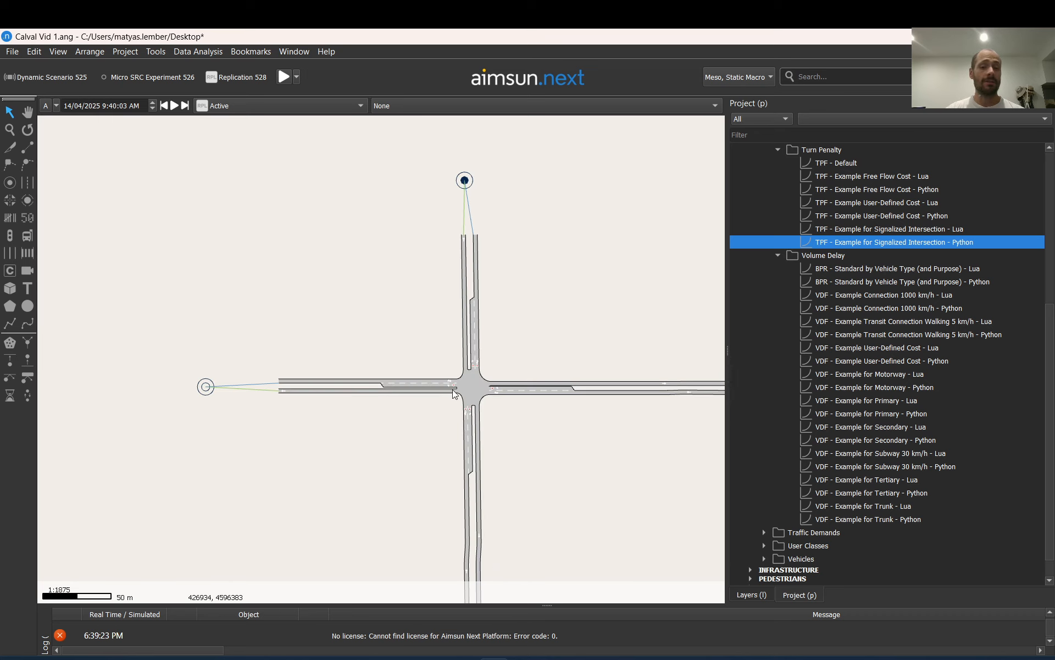
scroll(467, 381, up, 5)
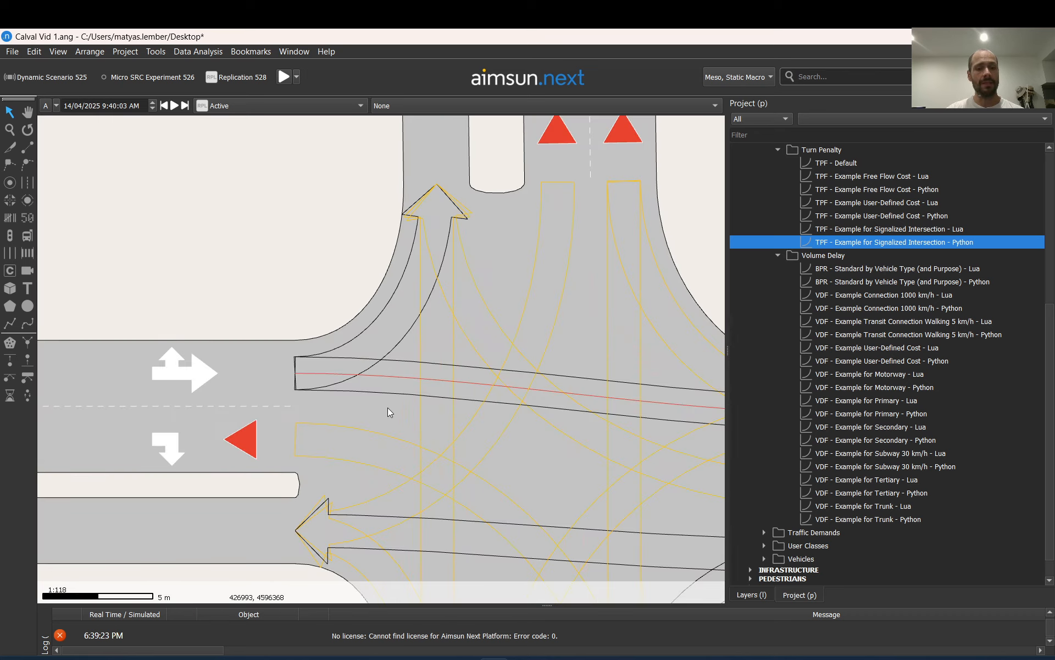
scroll(387, 407, down, 2)
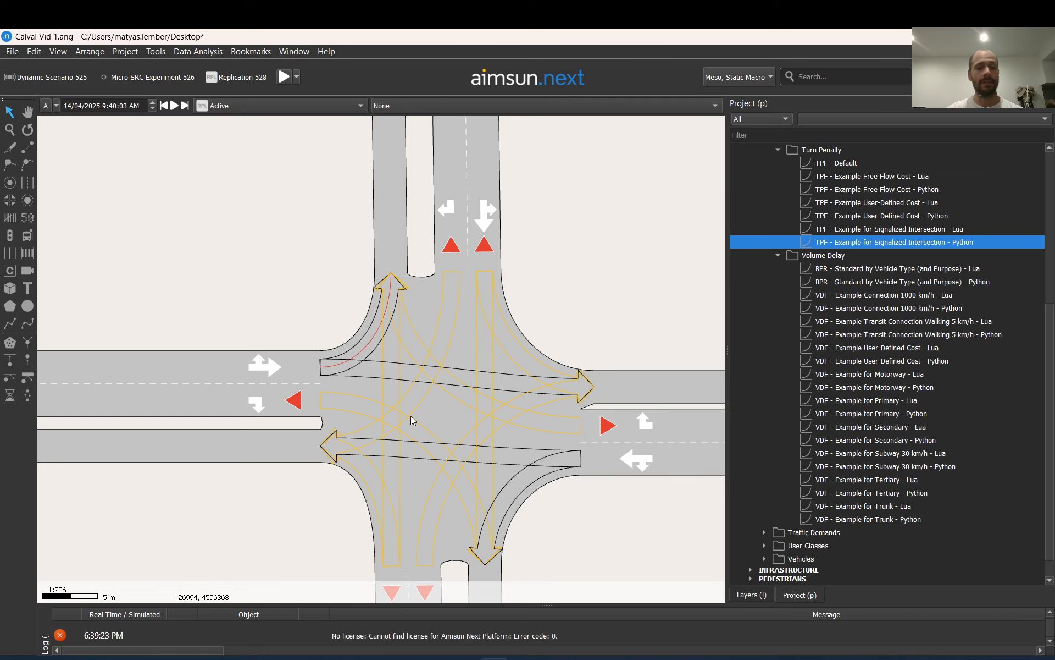
scroll(403, 353, down, 1)
scroll(404, 355, down, 2)
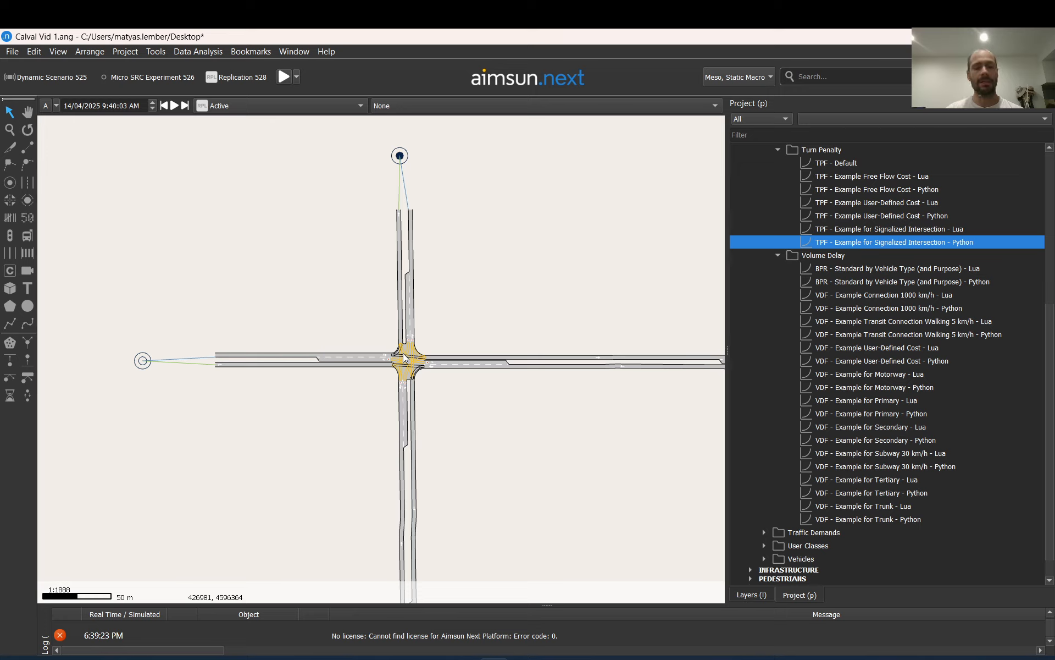
scroll(352, 311, down, 4)
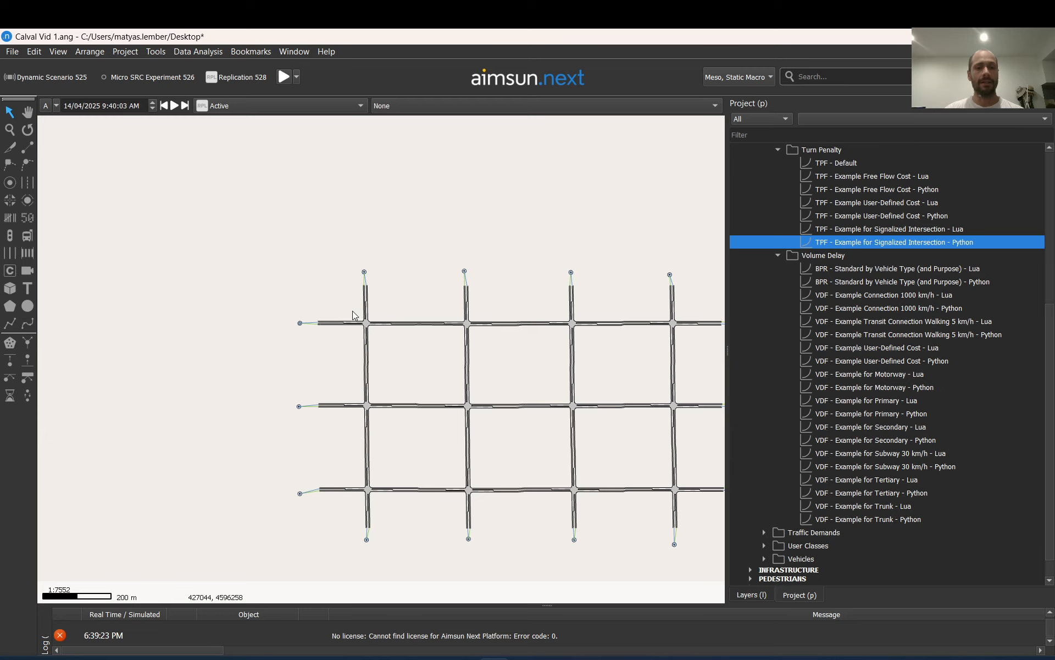
scroll(326, 294, down, 2)
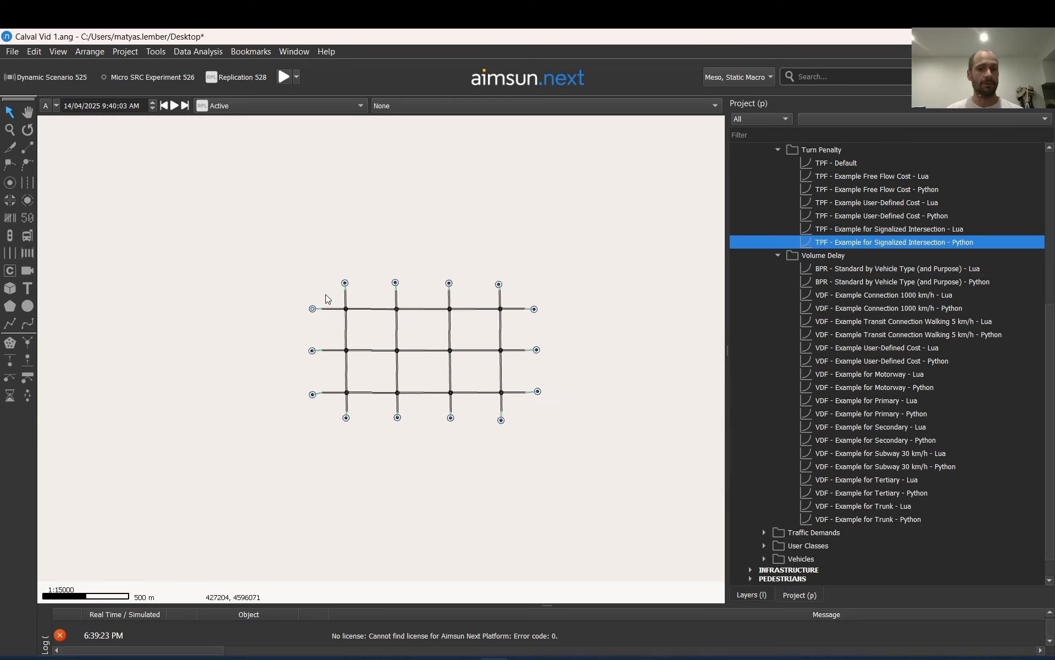